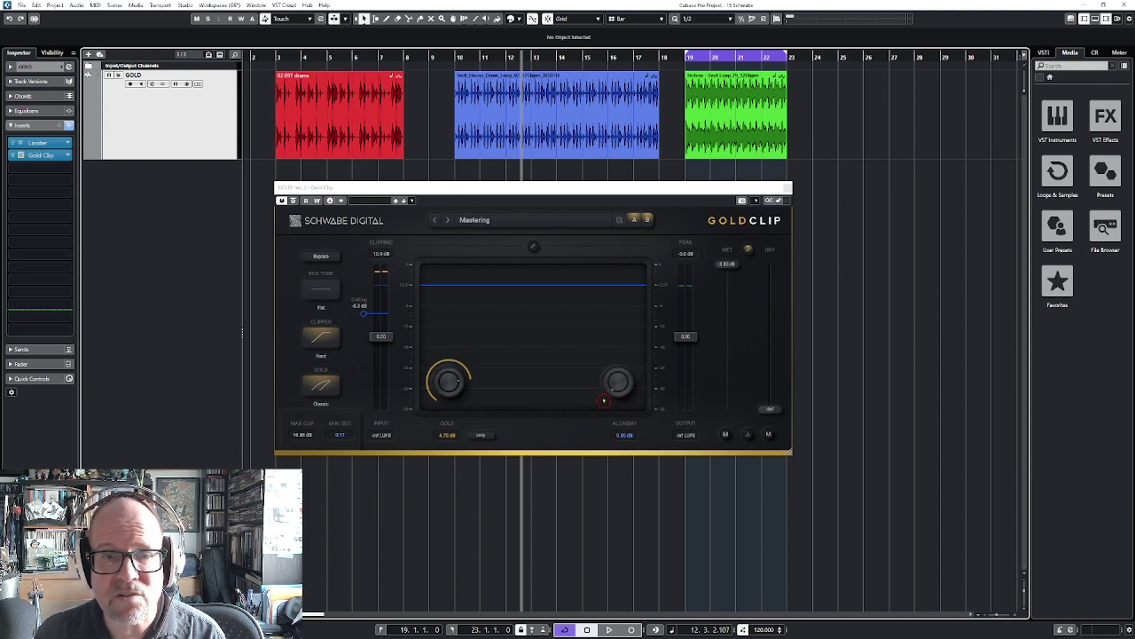
# Load the Mastering preset into Gold Clip, inserted after the Limiter on the GOLD track.
pyautogui.click(621, 384)
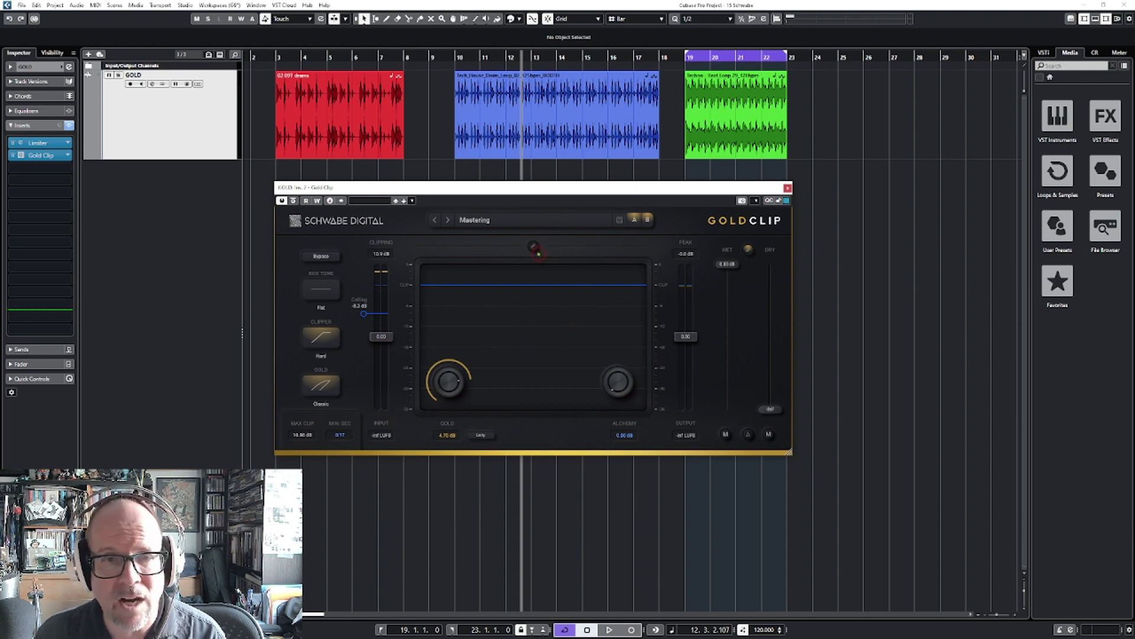
# Pull the clipping input to about -10 dB, lower the wet level, audition delta, and choose Classic Box Tone.
pyautogui.moveTo(381, 337); pyautogui.dragTo(383, 287)
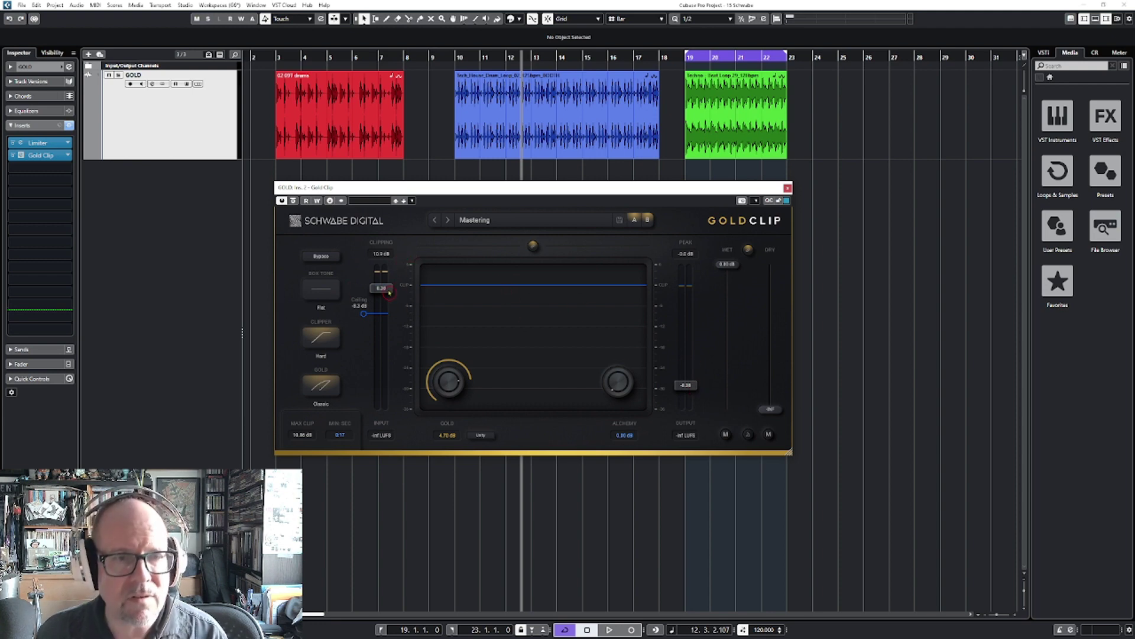
pyautogui.moveTo(381, 288); pyautogui.dragTo(382, 337)
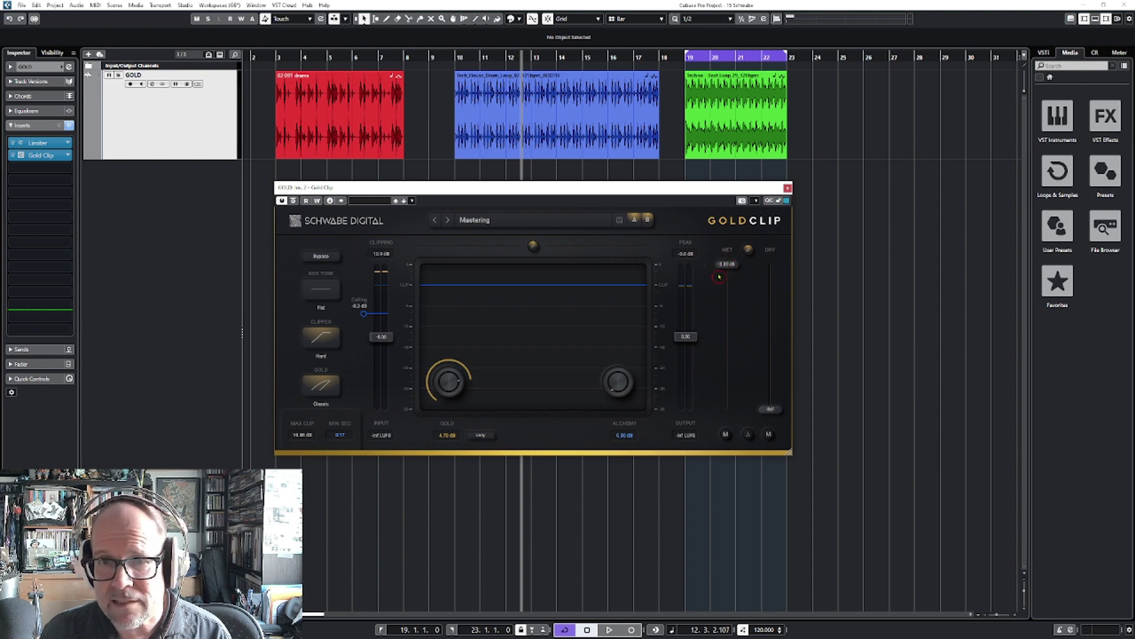
pyautogui.moveTo(732, 271)
pyautogui.mouseDown()
pyautogui.moveTo(737, 385)
pyautogui.moveTo(738, 273)
pyautogui.moveTo(734, 303)
pyautogui.moveTo(727, 264)
pyautogui.mouseUp()
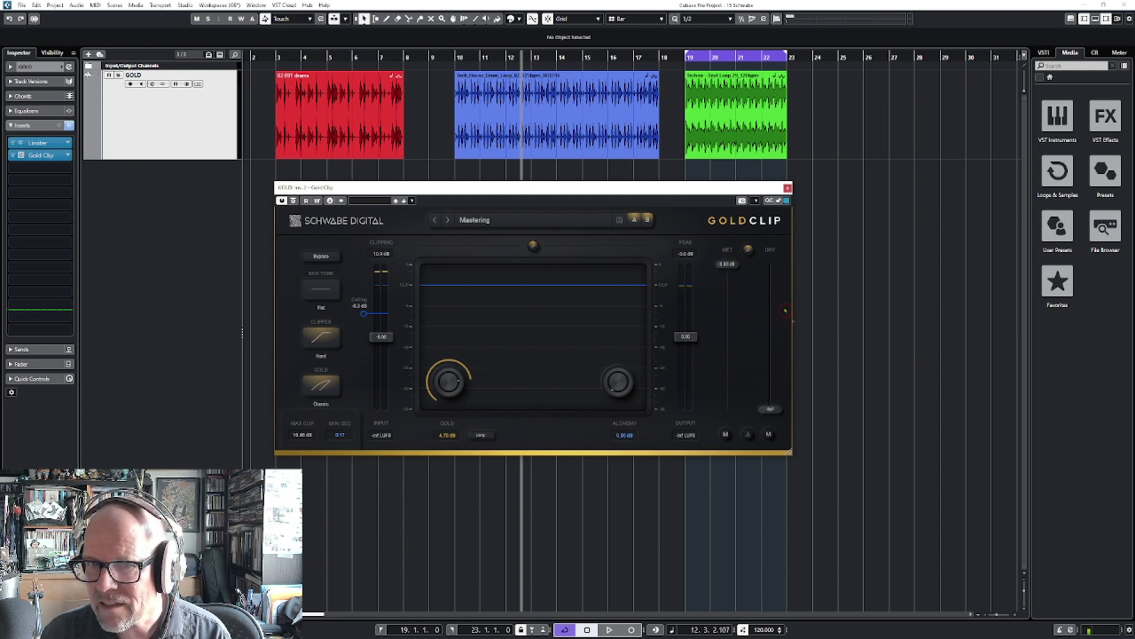
pyautogui.click(749, 435)
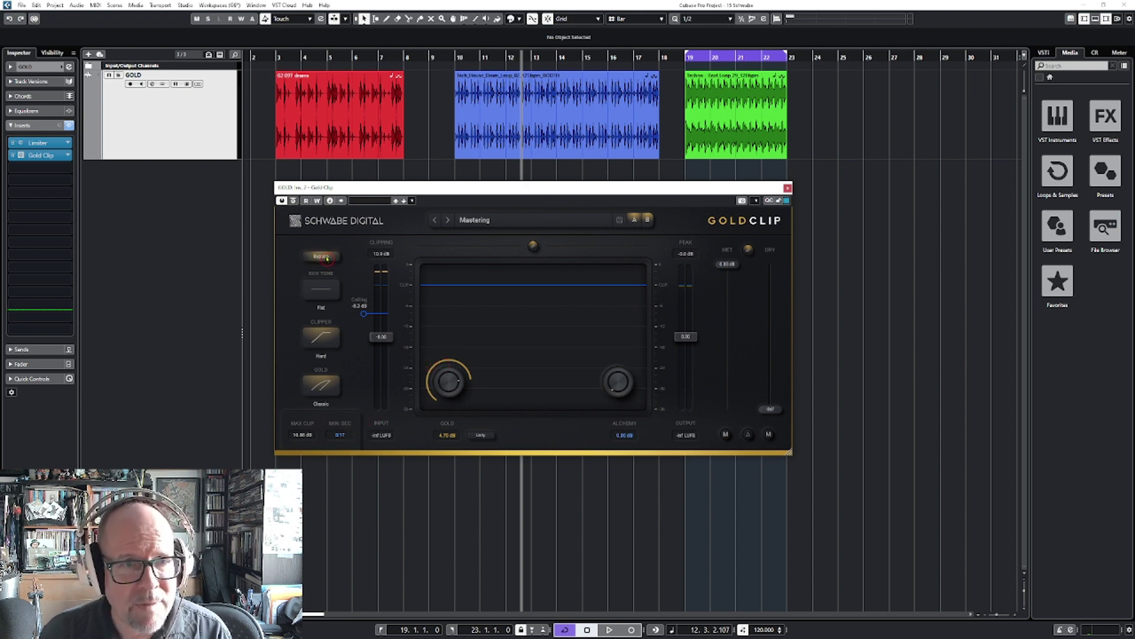
pyautogui.click(328, 291)
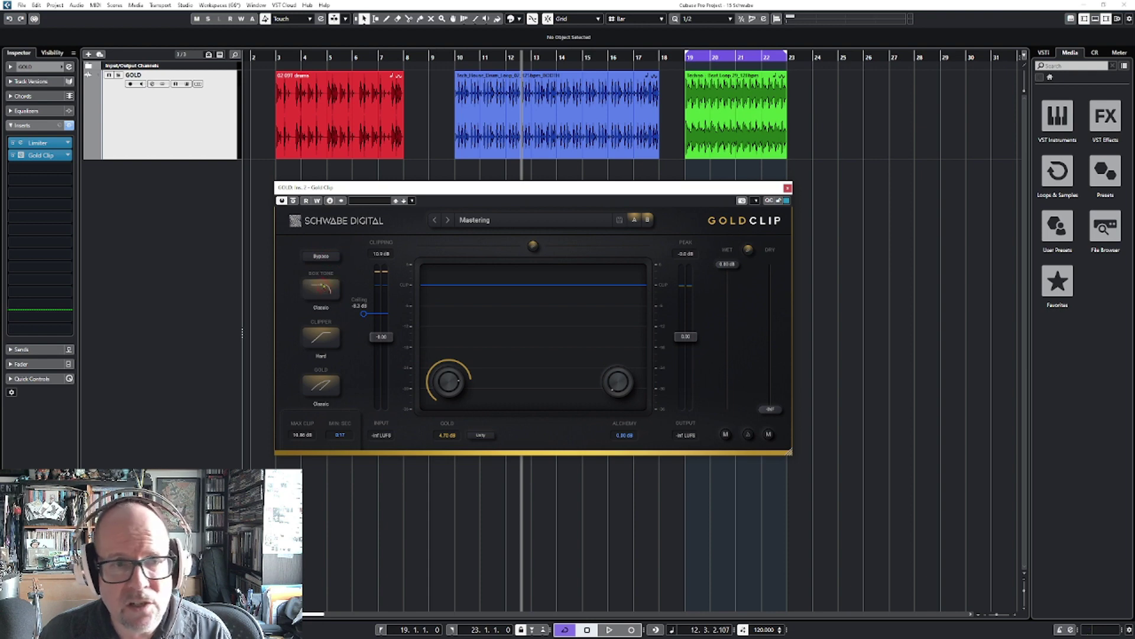
# Cycle Box Tone back to Flat and switch the Clipper mode to Modern.
pyautogui.click(329, 293)
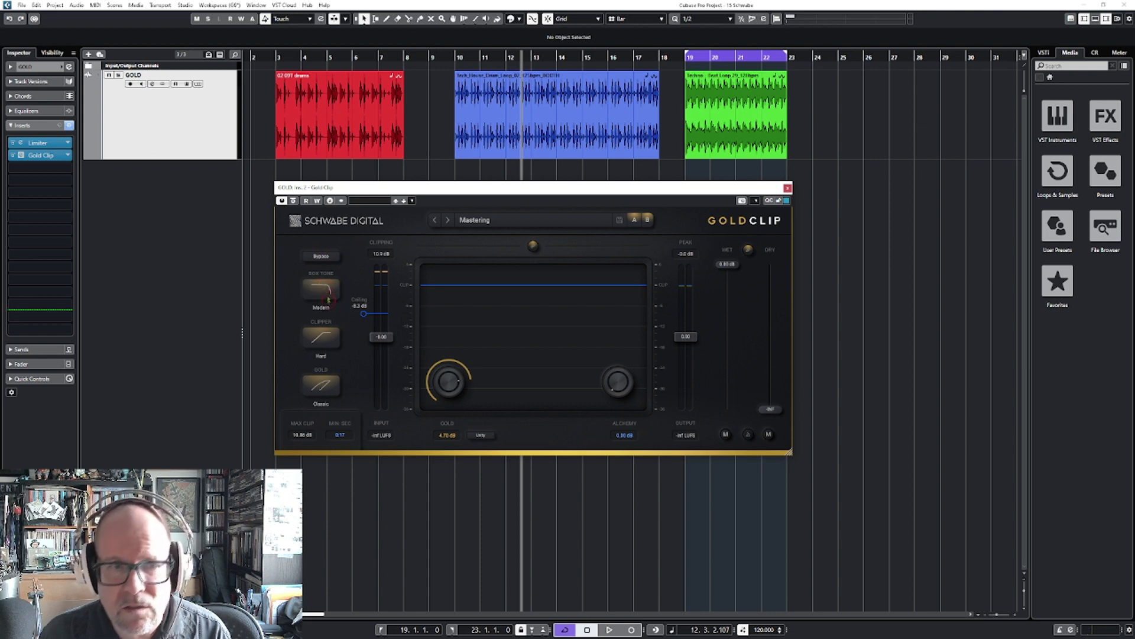
pyautogui.click(327, 289)
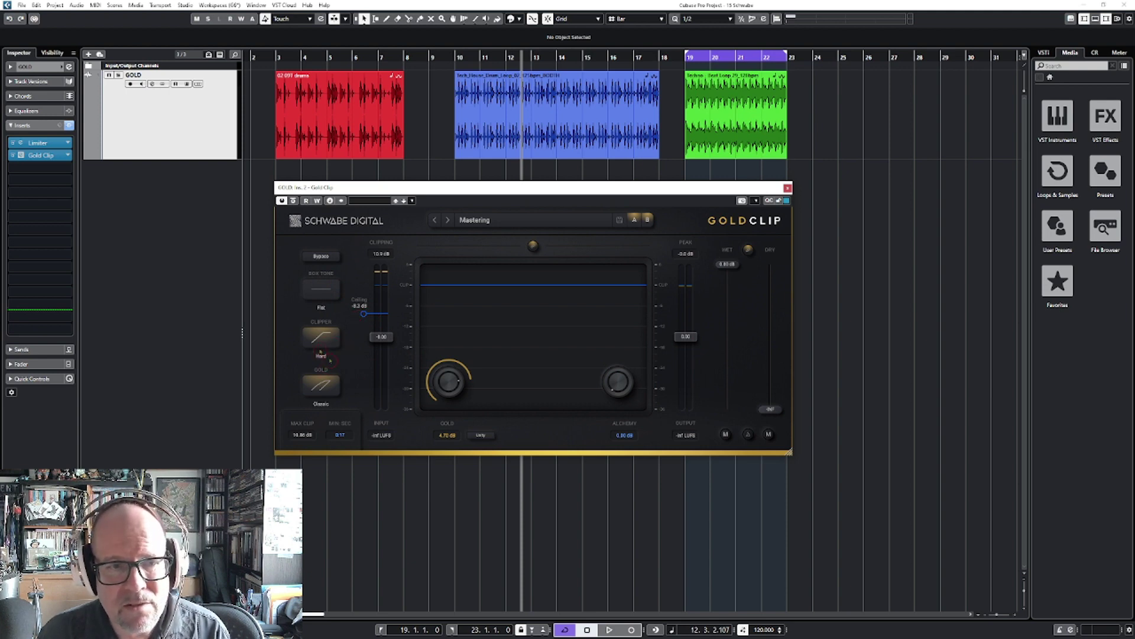
pyautogui.click(341, 335)
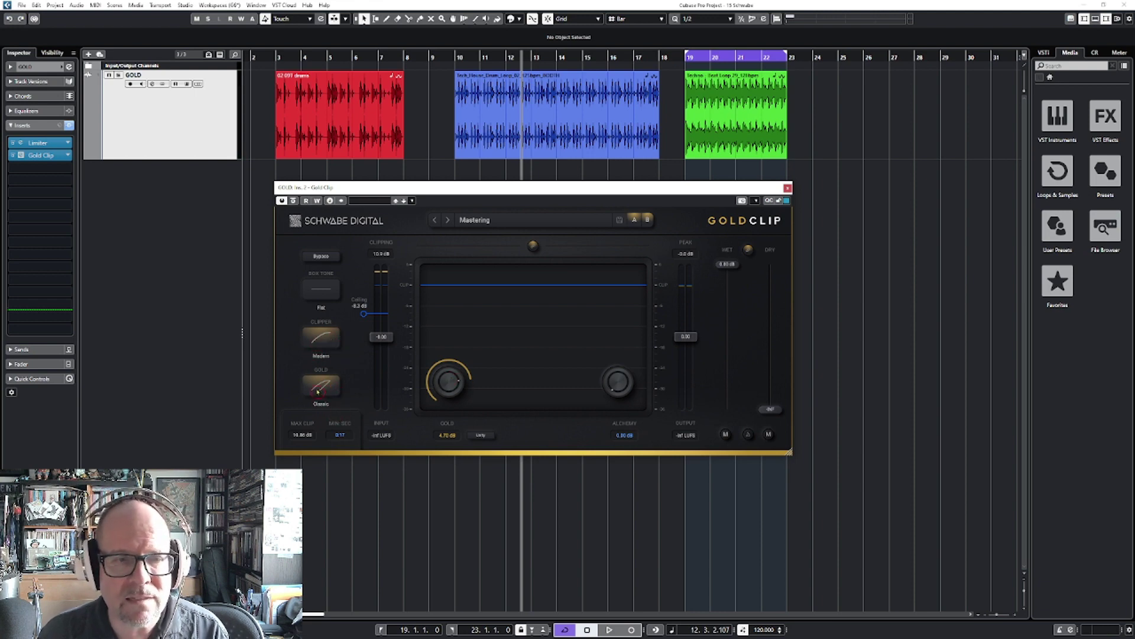
pyautogui.click(329, 390)
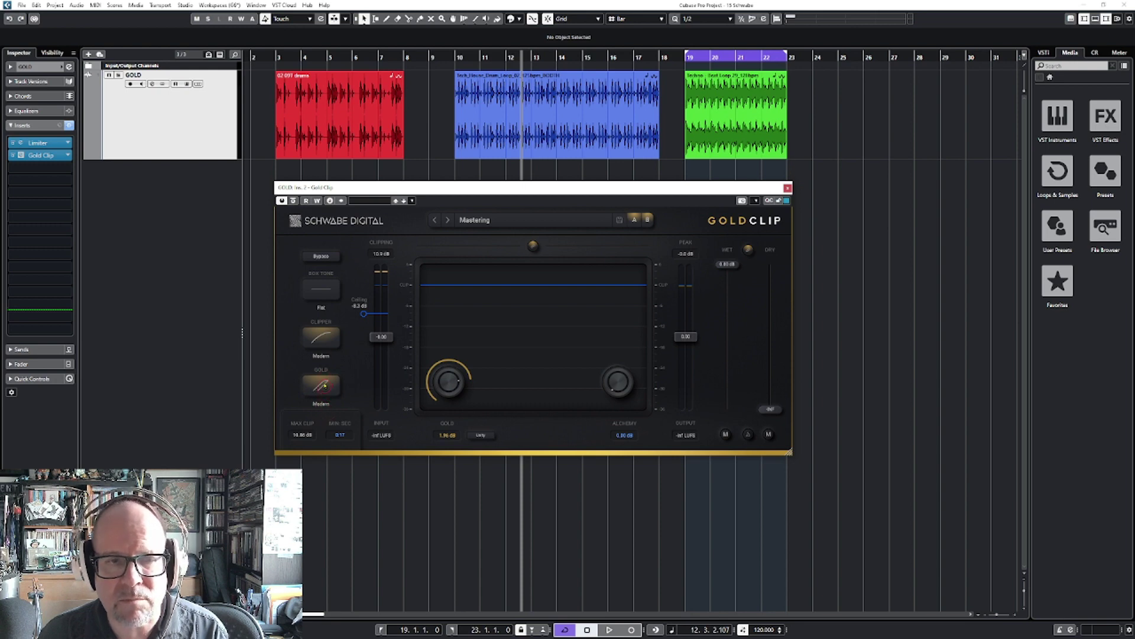
pyautogui.click(329, 389)
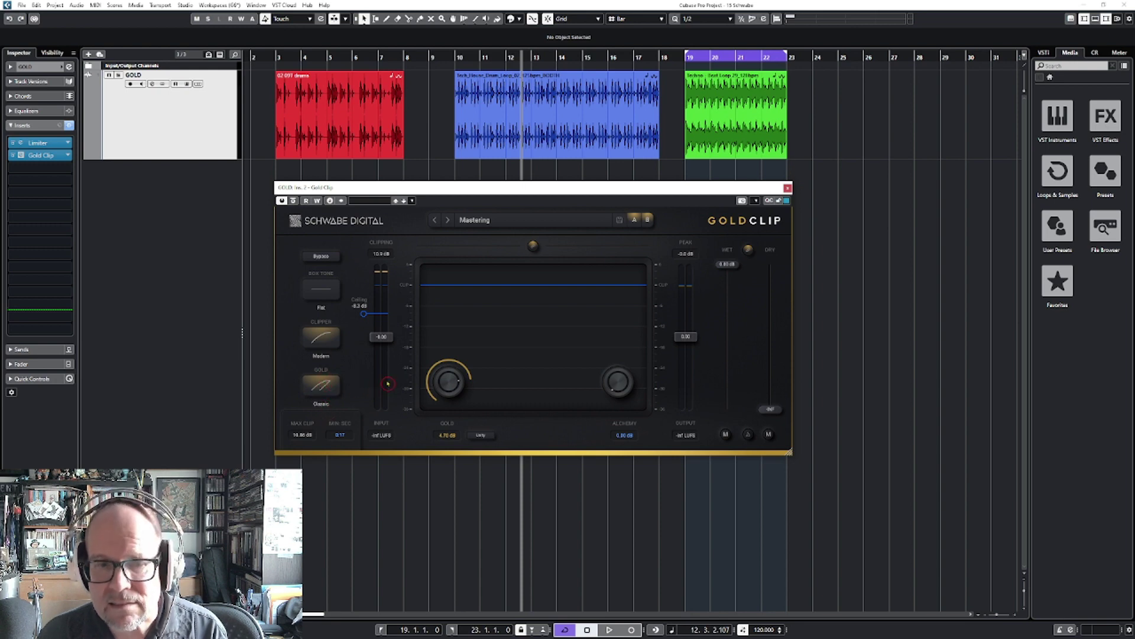
# Try Gold at 6 dB in Modern mode and 1 dB of Alchemy, then reset both to 0 dB.
pyautogui.moveTo(448, 387); pyautogui.dragTo(452, 438)
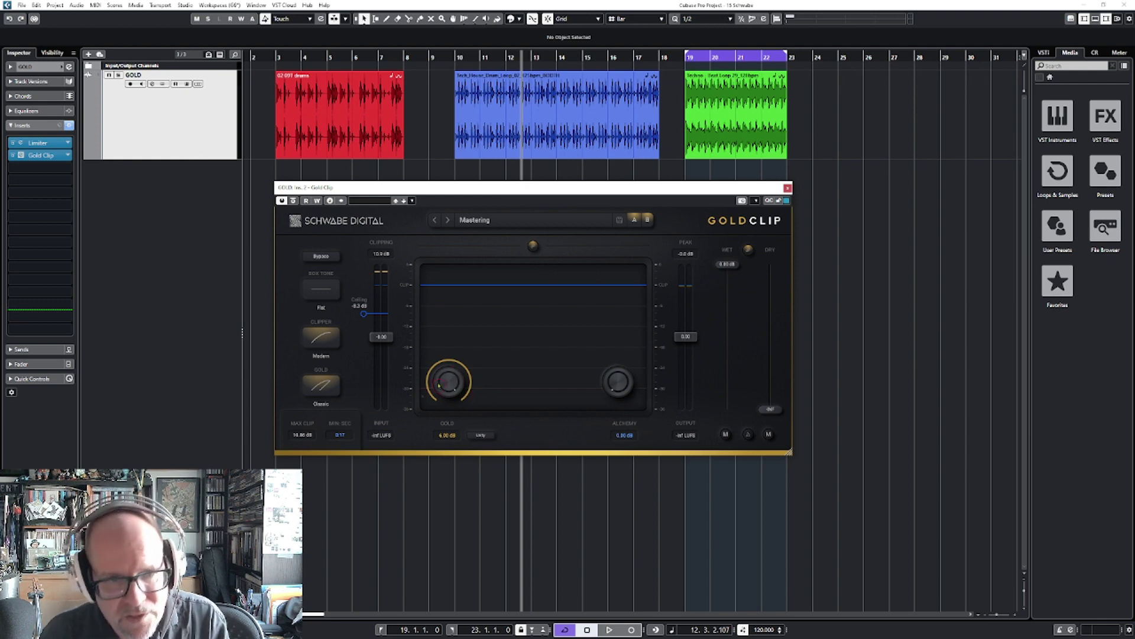
pyautogui.click(321, 384)
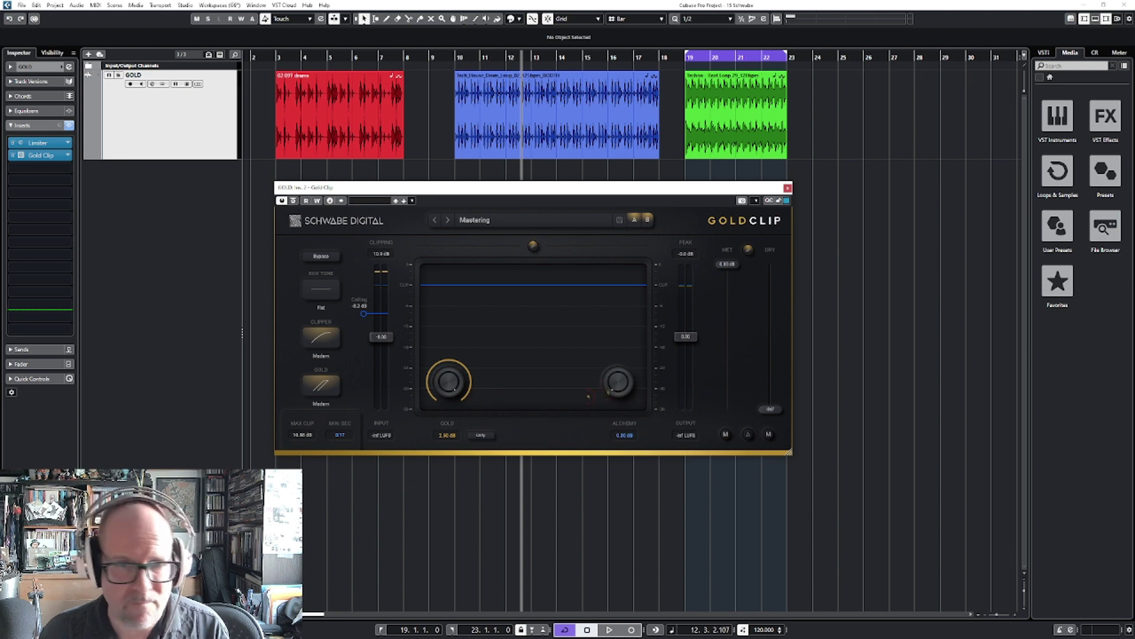
pyautogui.moveTo(613, 385); pyautogui.dragTo(624, 288)
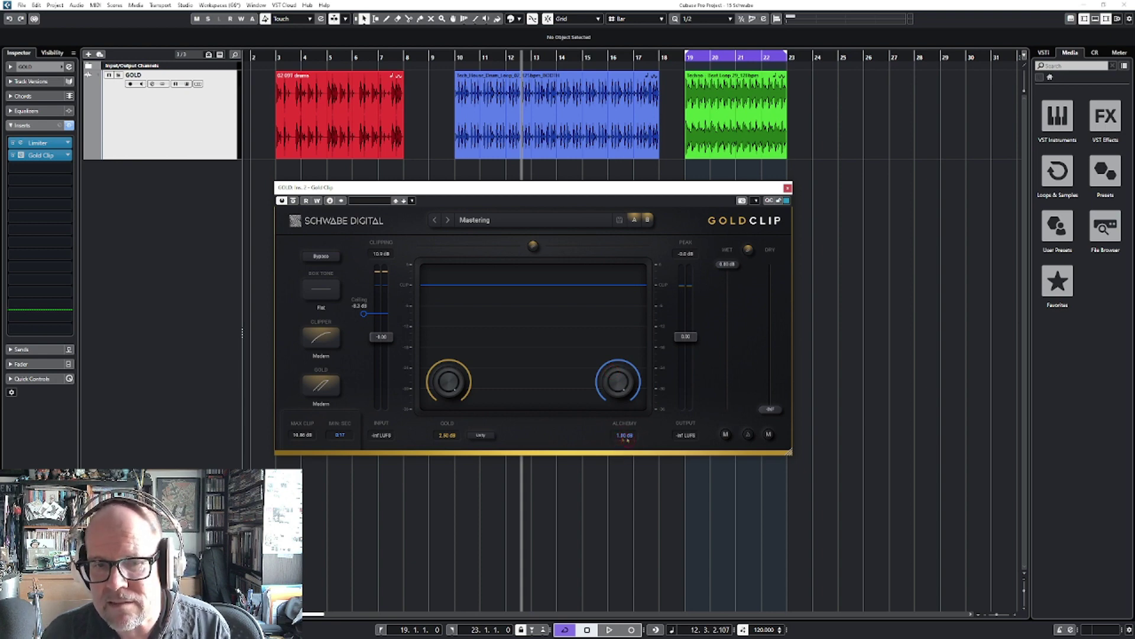
pyautogui.moveTo(628, 440); pyautogui.dragTo(603, 440)
pyautogui.doubleClick(448, 435)
# Set the cycle range to the red 02 097 drums event and check the Limiter editor.
pyautogui.click(340, 121)
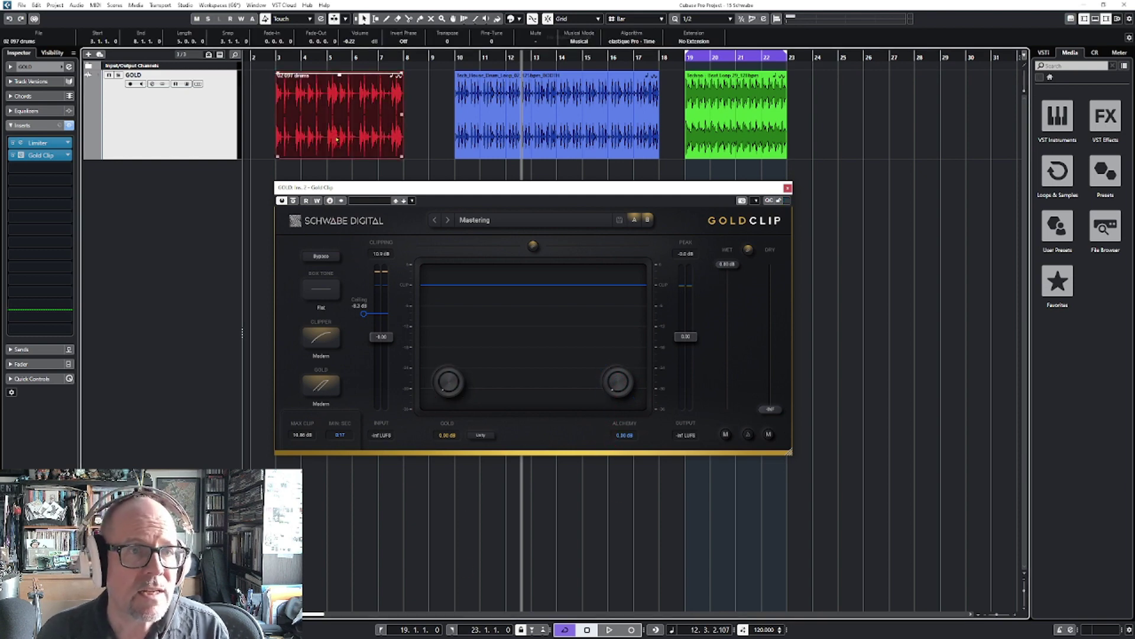
pyautogui.press('p')
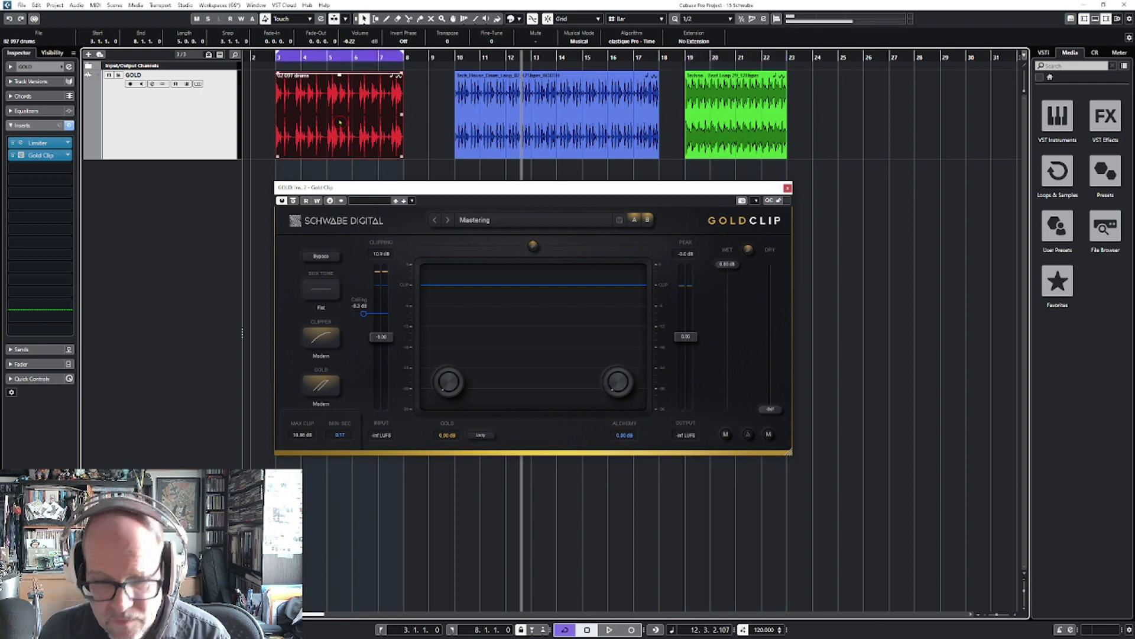
pyautogui.click(21, 143)
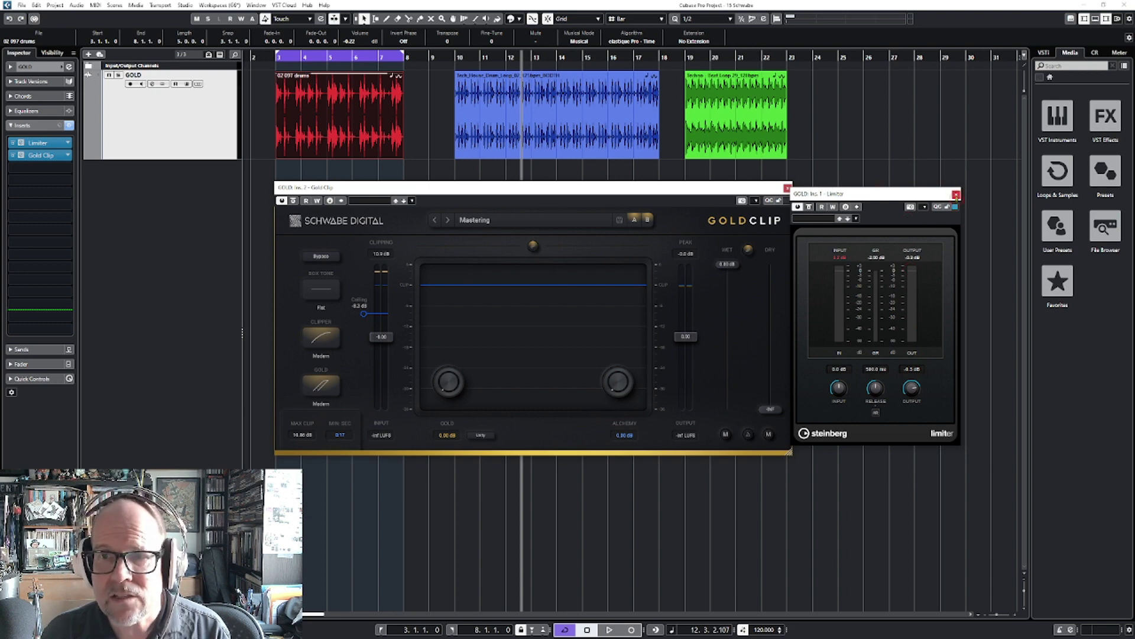
pyautogui.click(957, 195)
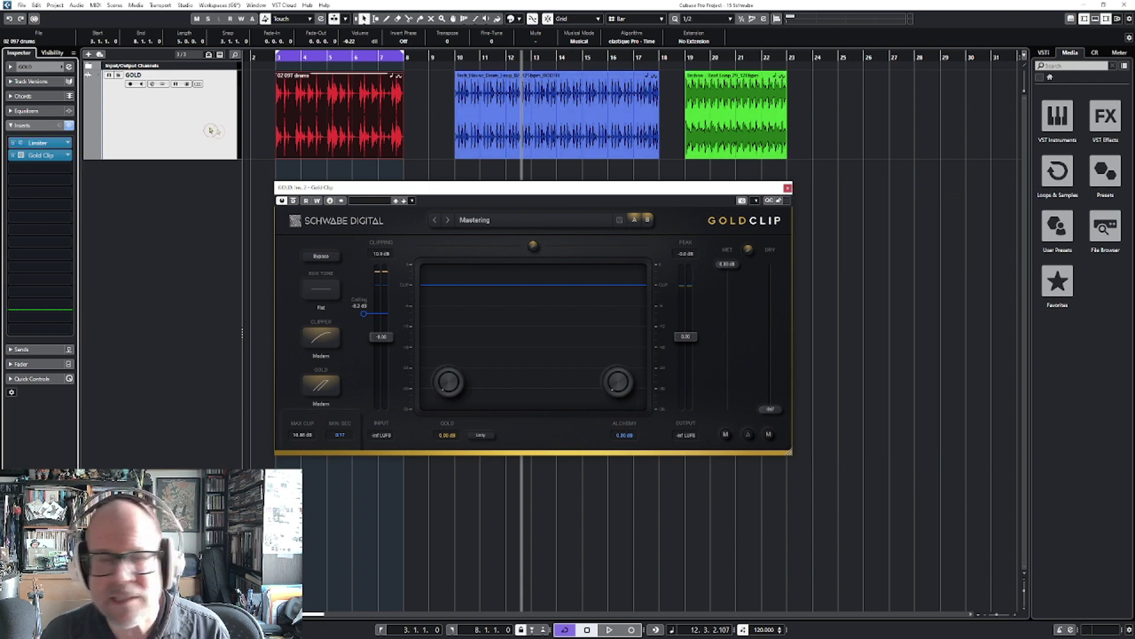
# Return the playhead to the cycle start and play the drums loop.
pyautogui.click(278, 57)
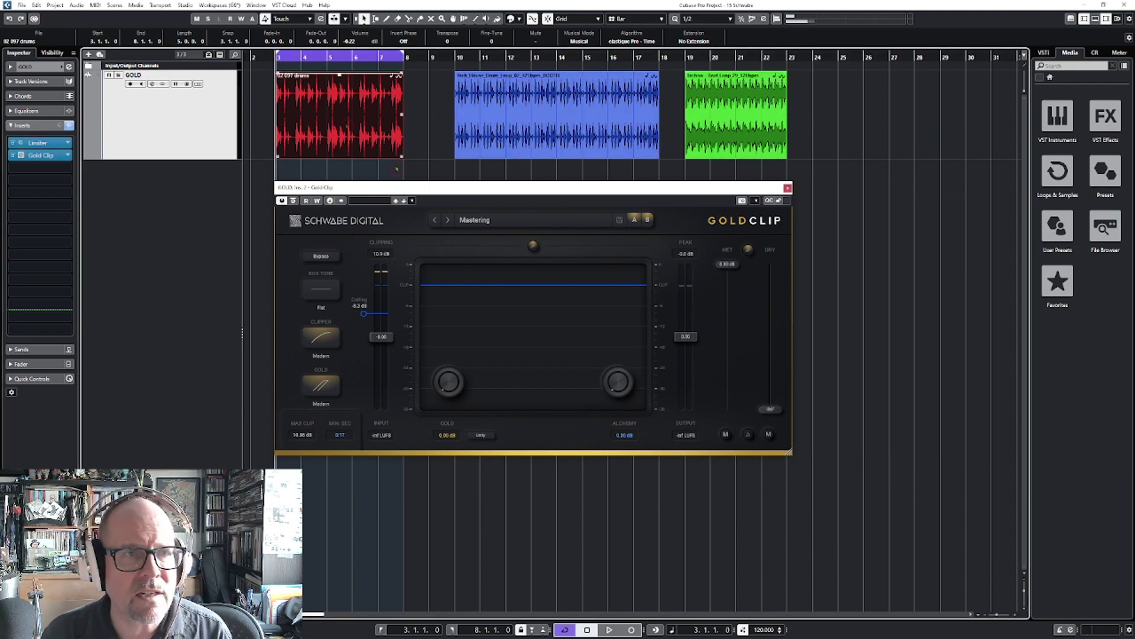
pyautogui.click(395, 203)
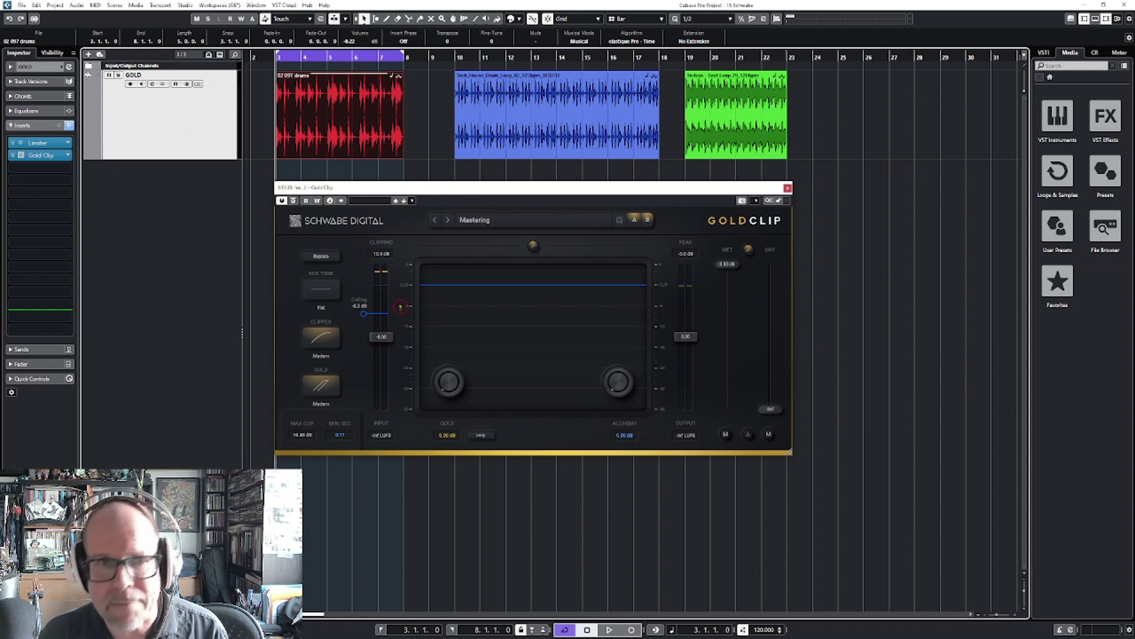
pyautogui.press('space')
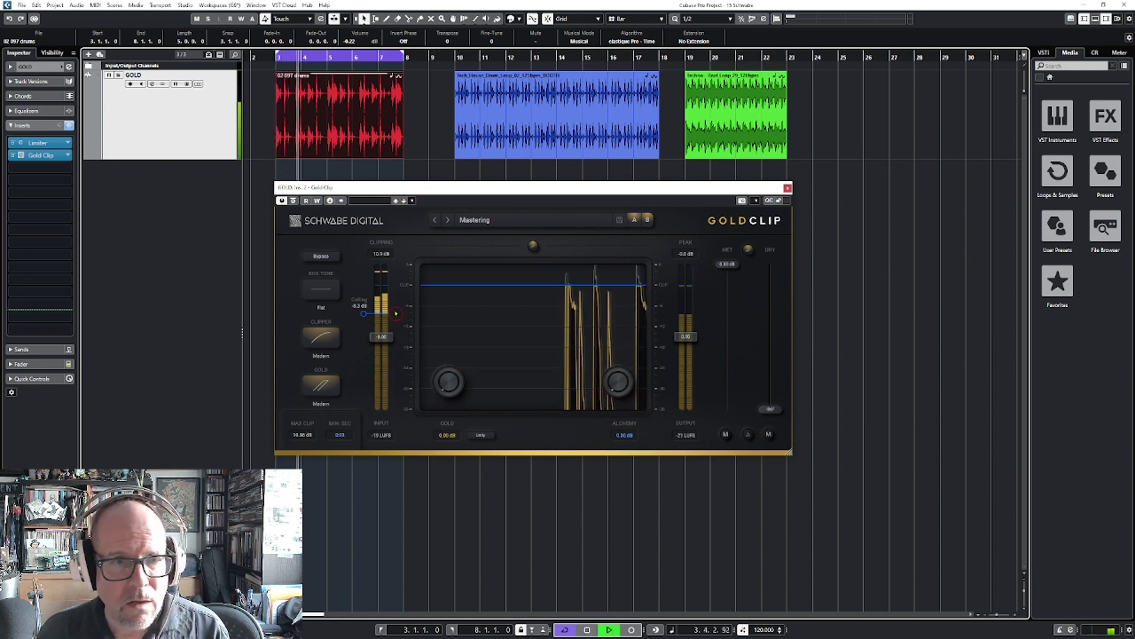
# Move the clipping ceiling from 0.0 dB to -0.6 dB, then further down.
pyautogui.moveTo(395, 314); pyautogui.dragTo(501, 271)
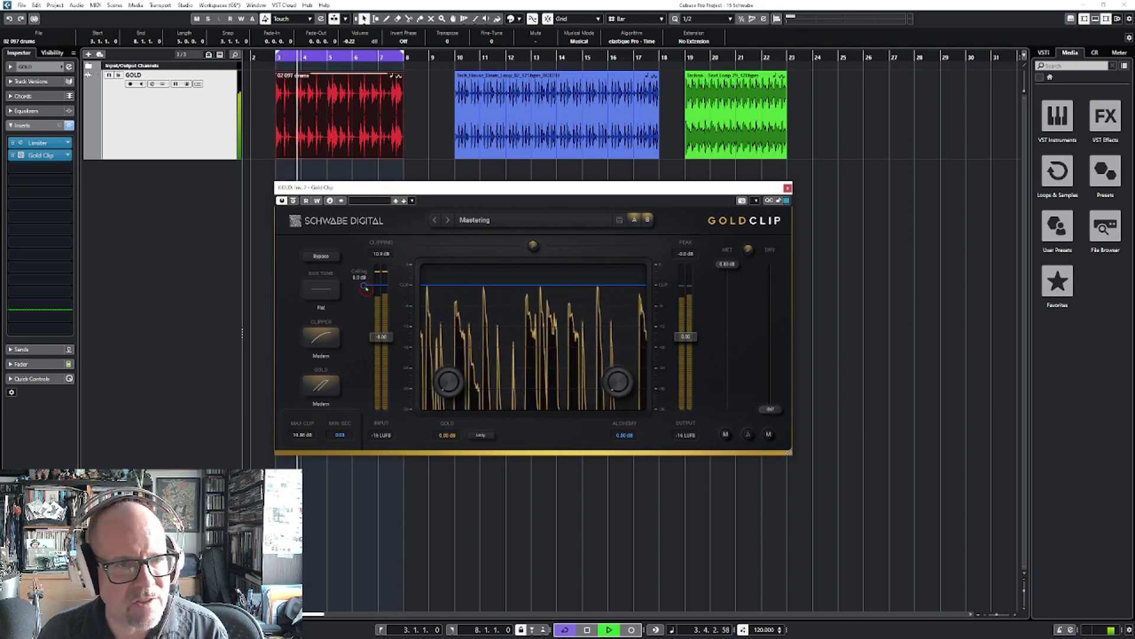
pyautogui.moveTo(366, 288); pyautogui.dragTo(430, 302)
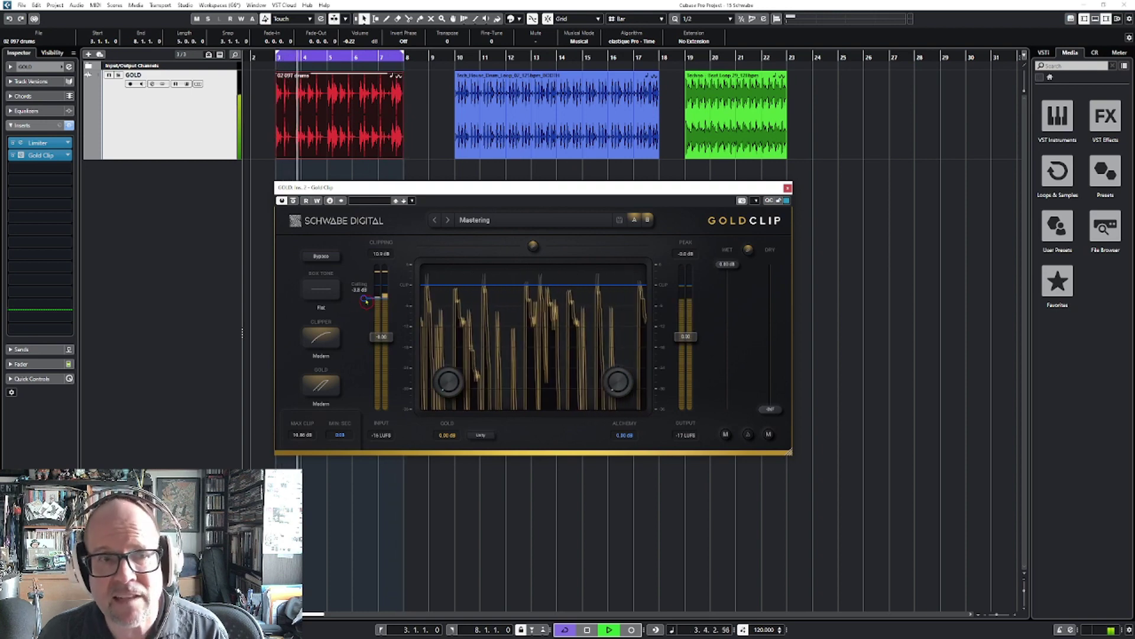
pyautogui.moveTo(366, 301)
pyautogui.mouseDown()
pyautogui.moveTo(364, 324)
pyautogui.moveTo(364, 307)
pyautogui.mouseUp()
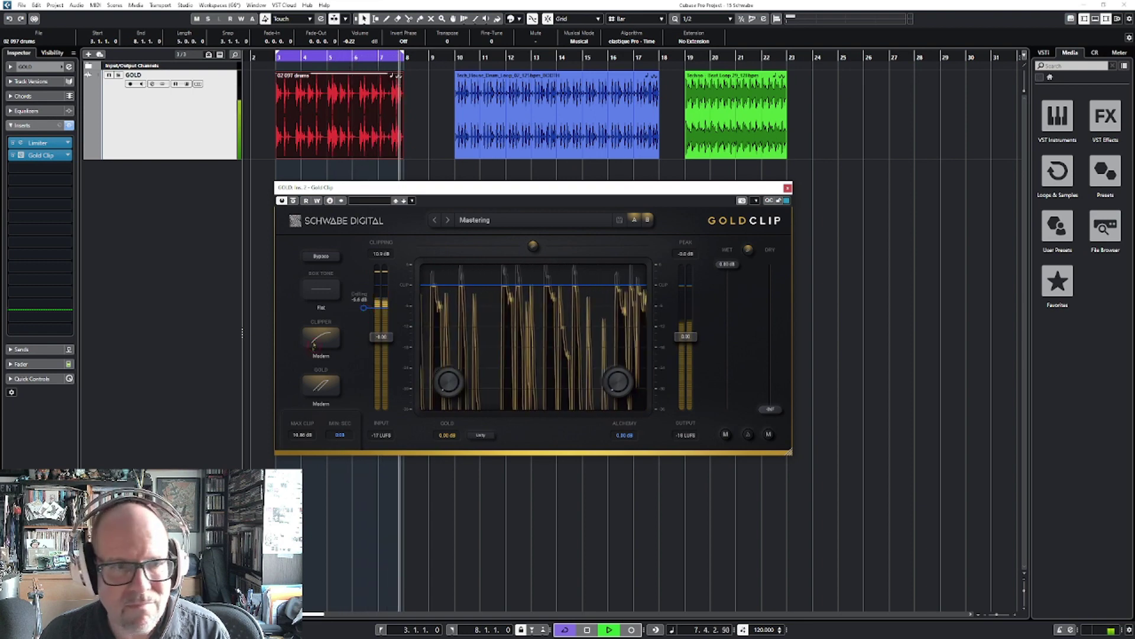
# Switch the Clipper to Hard, stop playback, and close the Gold Clip window.
pyautogui.click(325, 342)
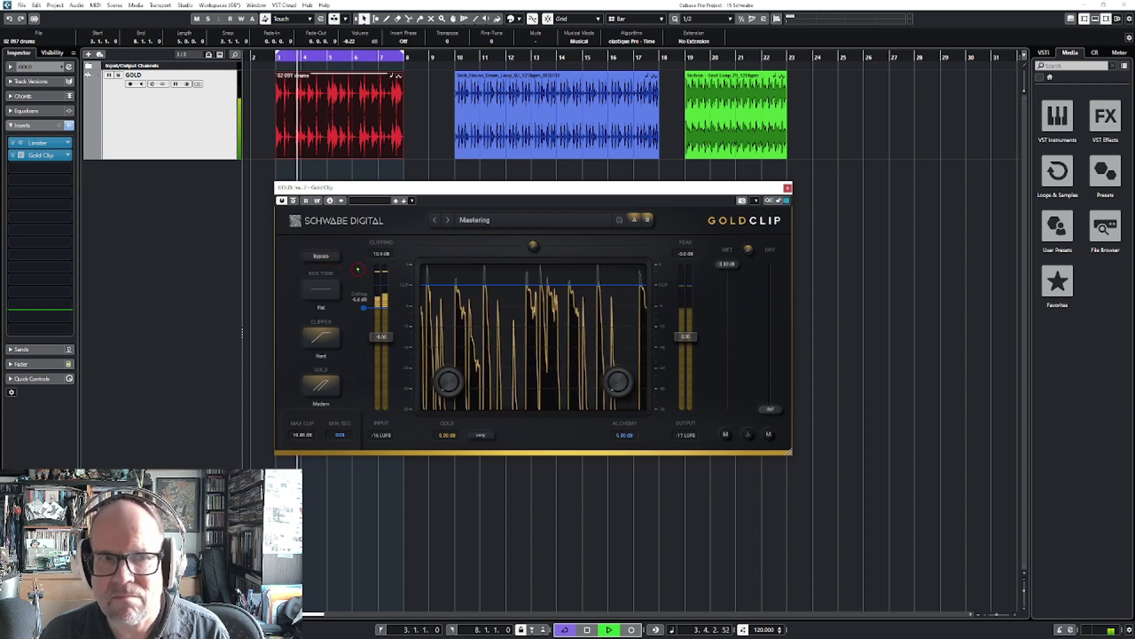
pyautogui.press('space')
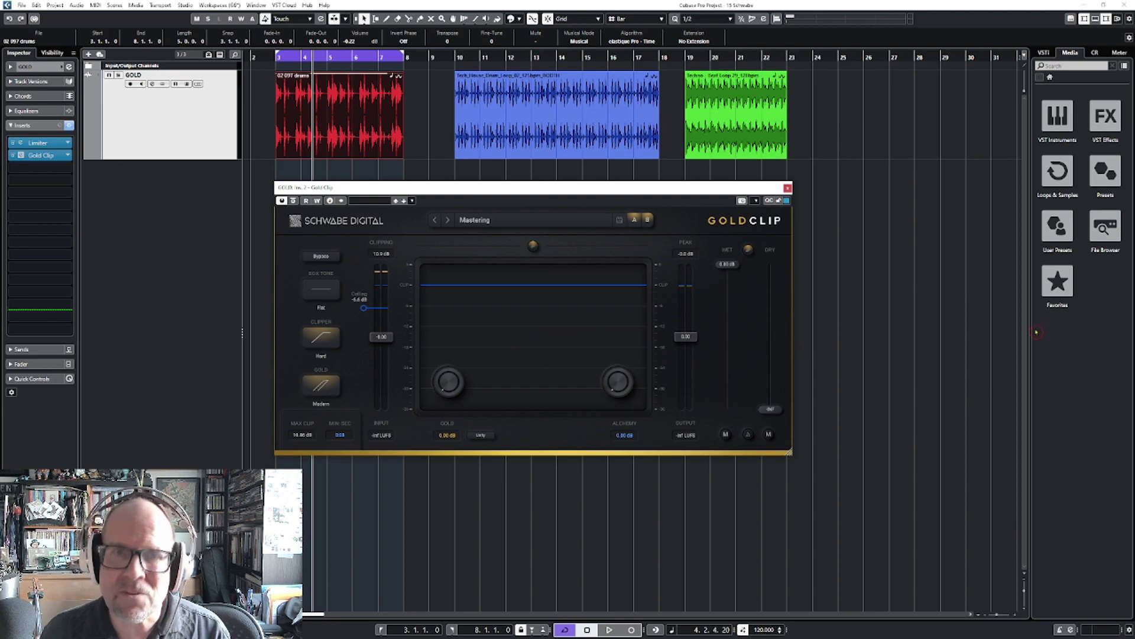
pyautogui.hotkey('ctrl', 'w')
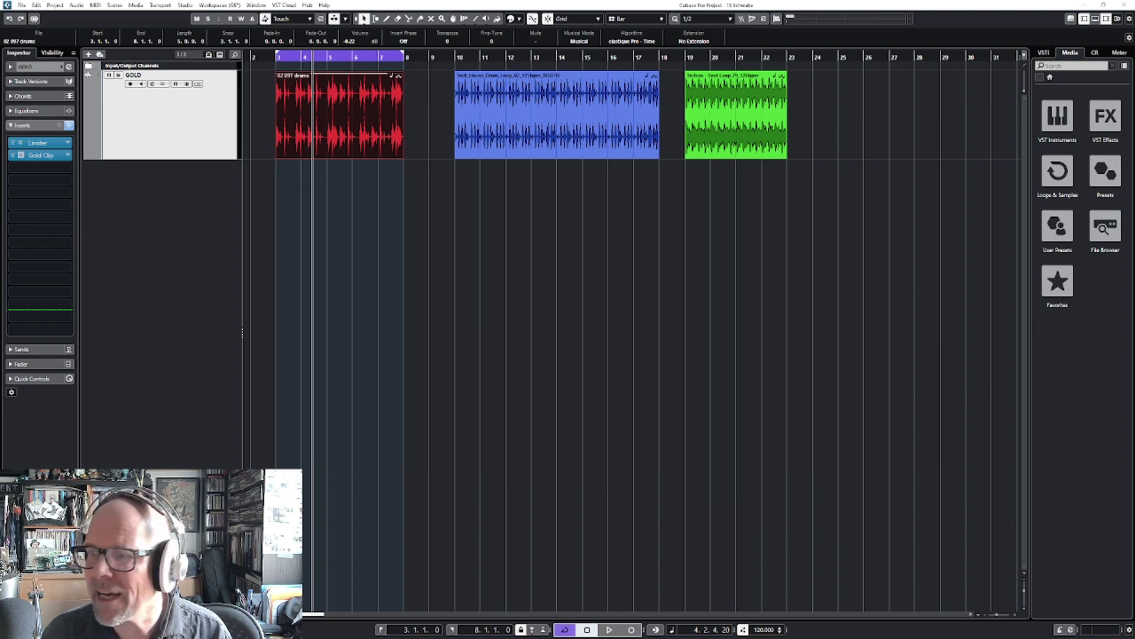
# Read the Unity Gain and How Gold Processing Works pages in GoldClip.pdf, then return to Cubase.
pyautogui.hotkey('alt', 'Tab')
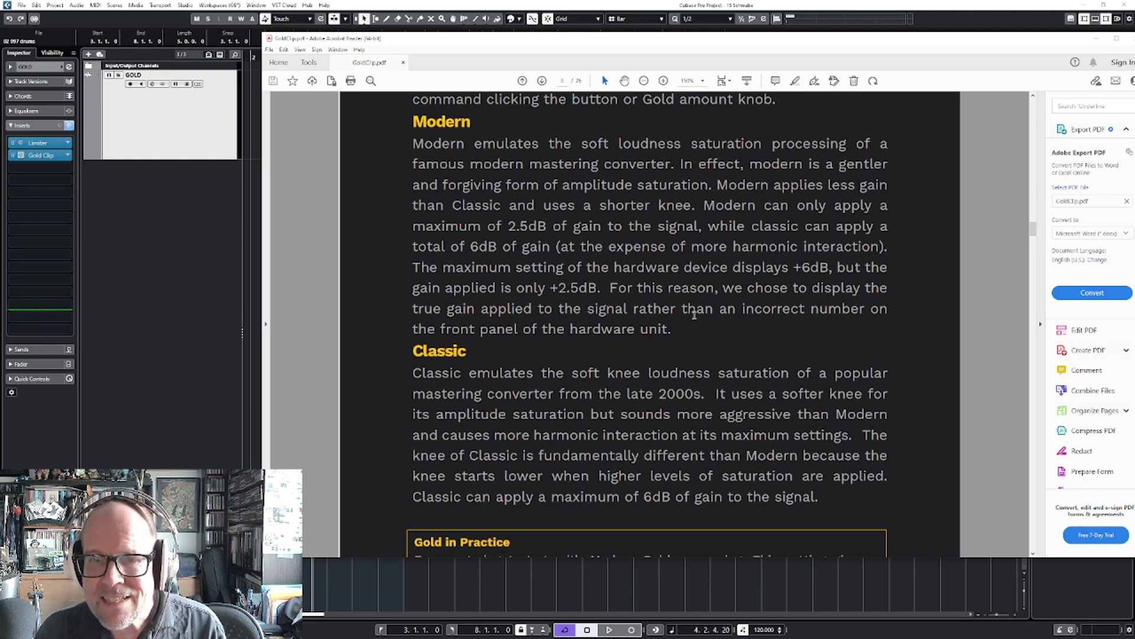
pyautogui.scroll(-2, 695, 315)
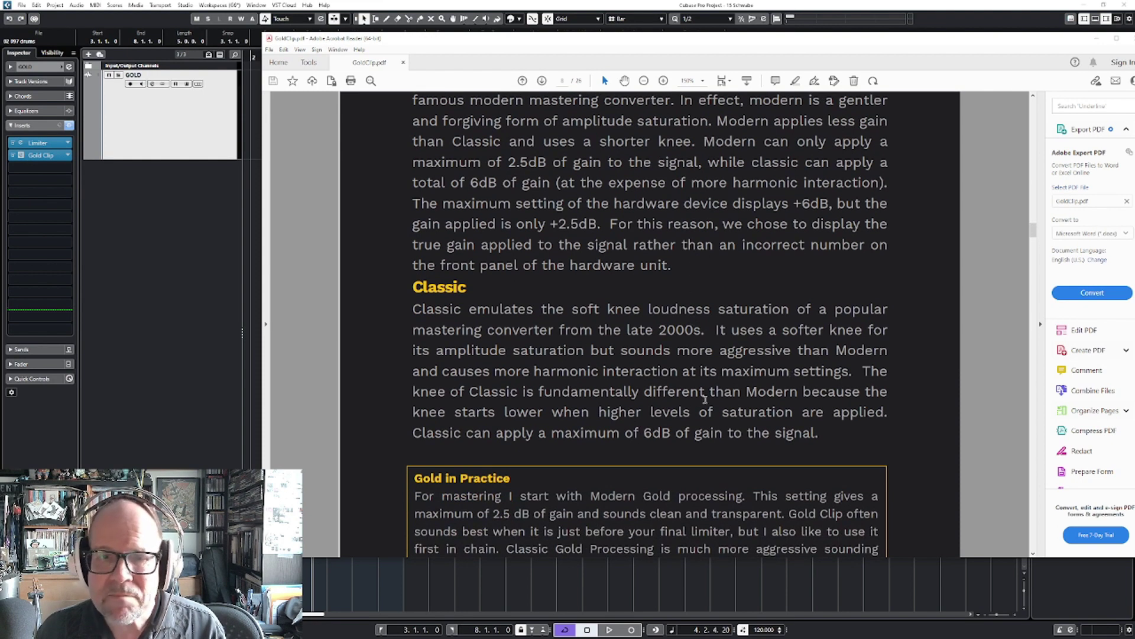
pyautogui.scroll(-3, 705, 398)
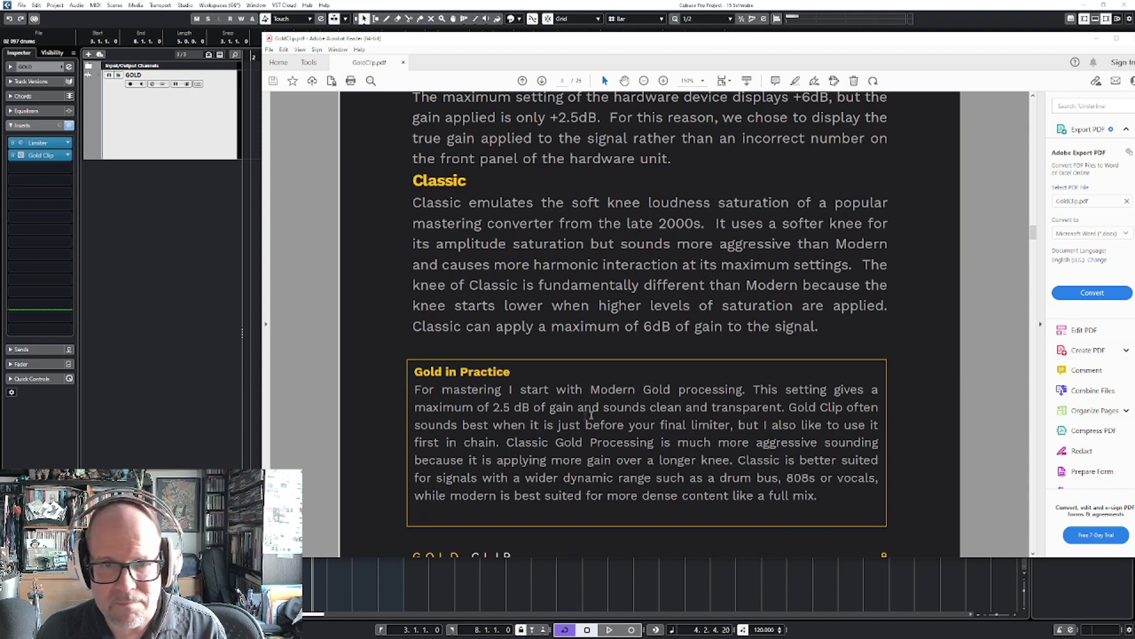
pyautogui.scroll(-15, 648, 430)
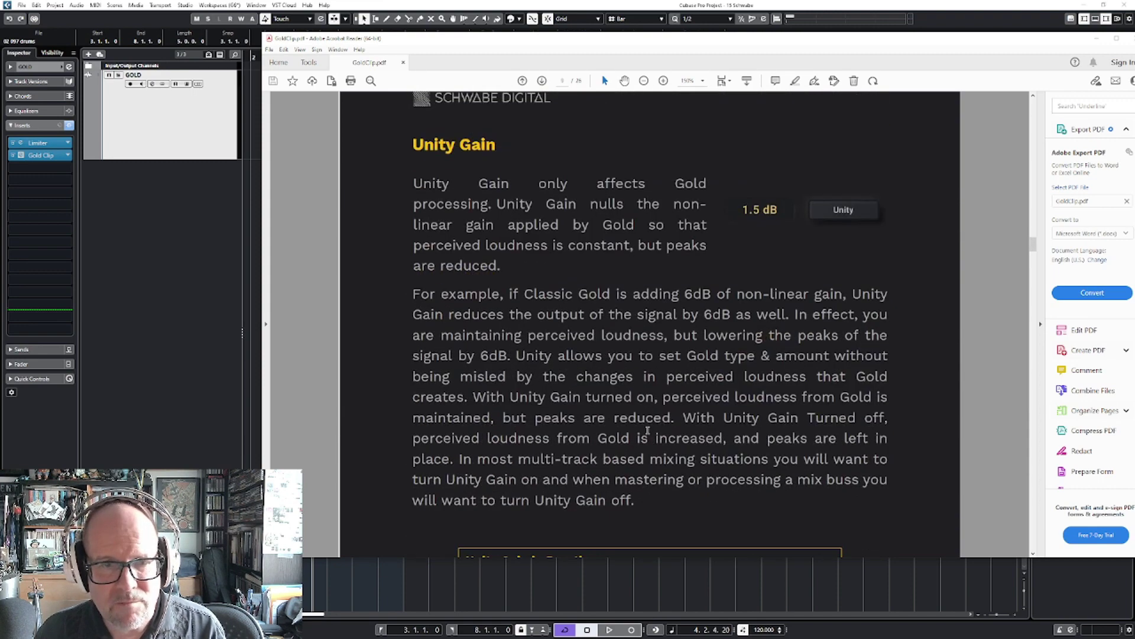
pyautogui.scroll(-11, 645, 427)
pyautogui.scroll(-11, 562, 343)
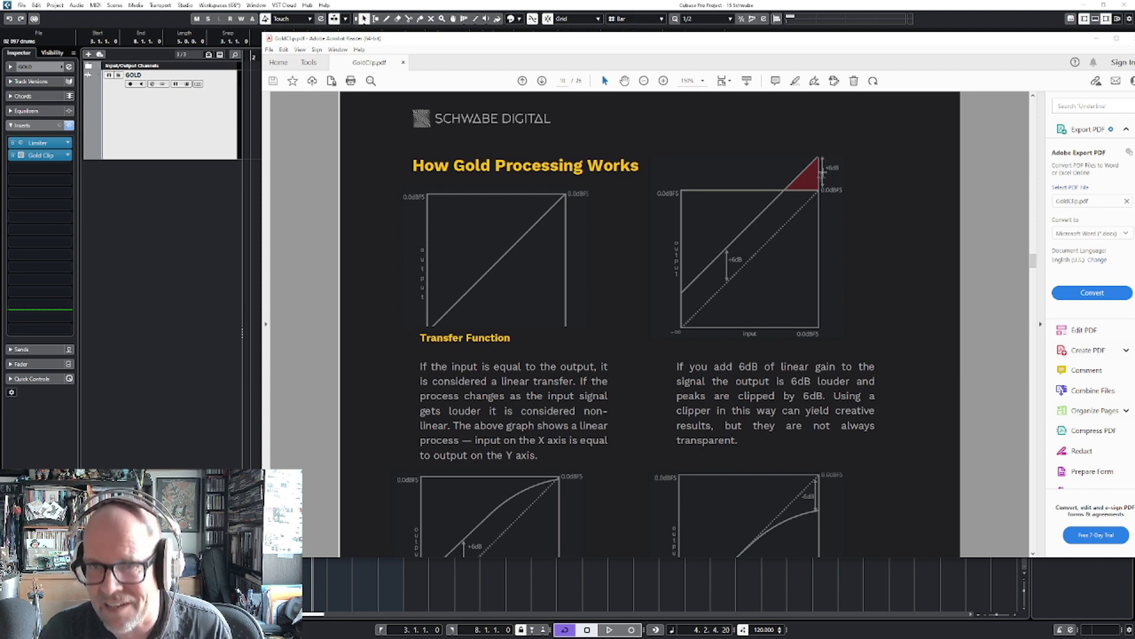
pyautogui.scroll(-3, 661, 370)
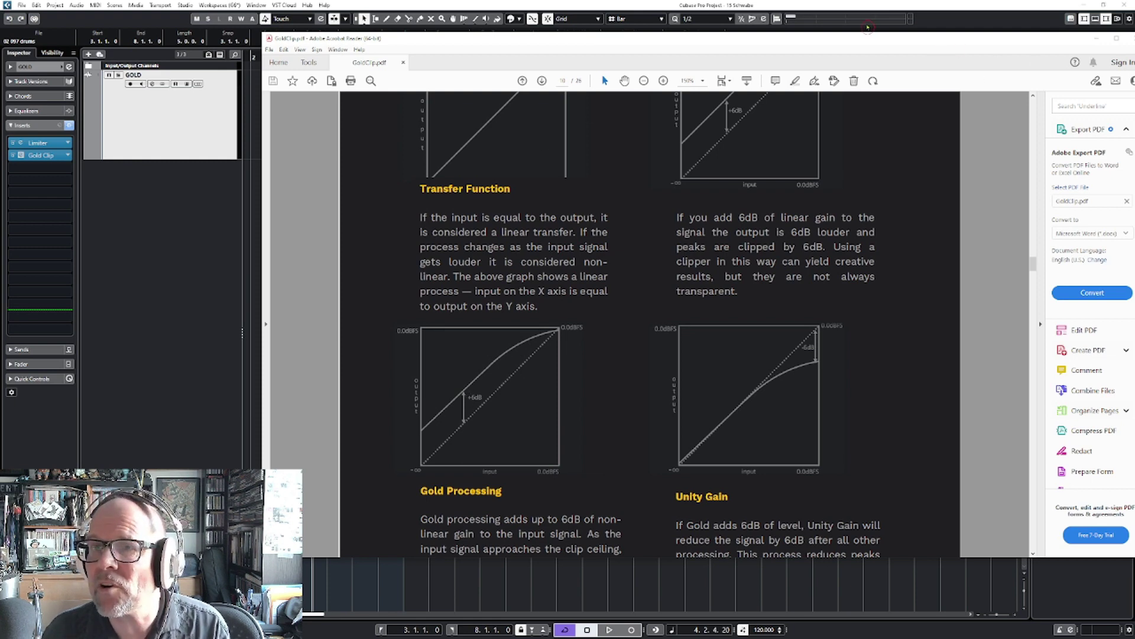
pyautogui.click(872, 27)
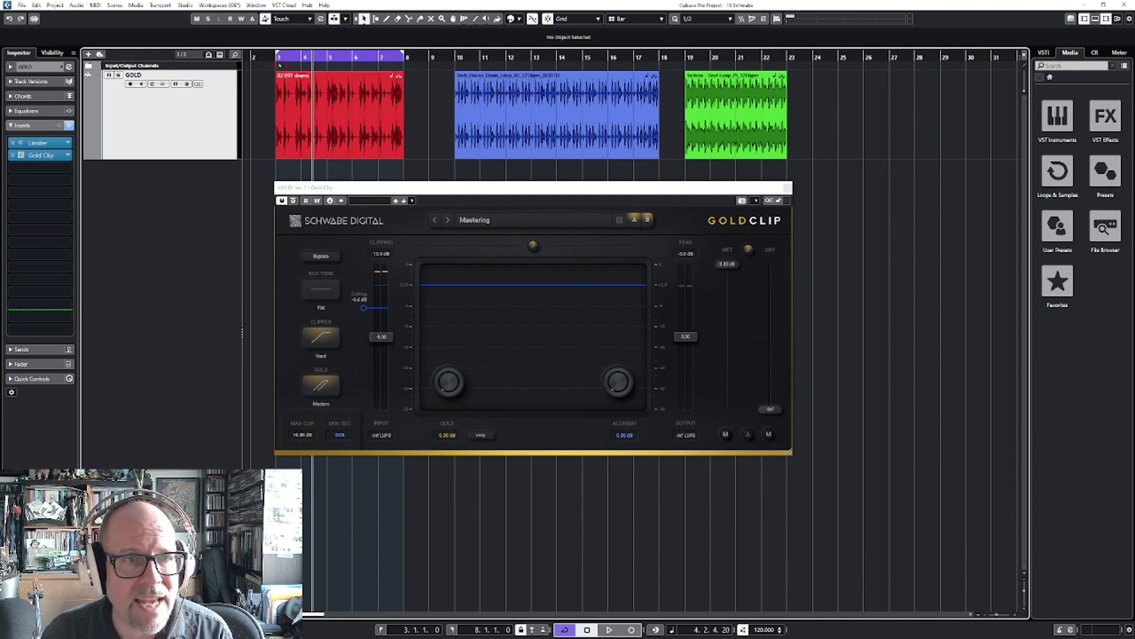
pyautogui.press('space')
# Play the red drum loop and raise Gold to about 2.5 dB, comparing against bypass.
pyautogui.click(303, 107)
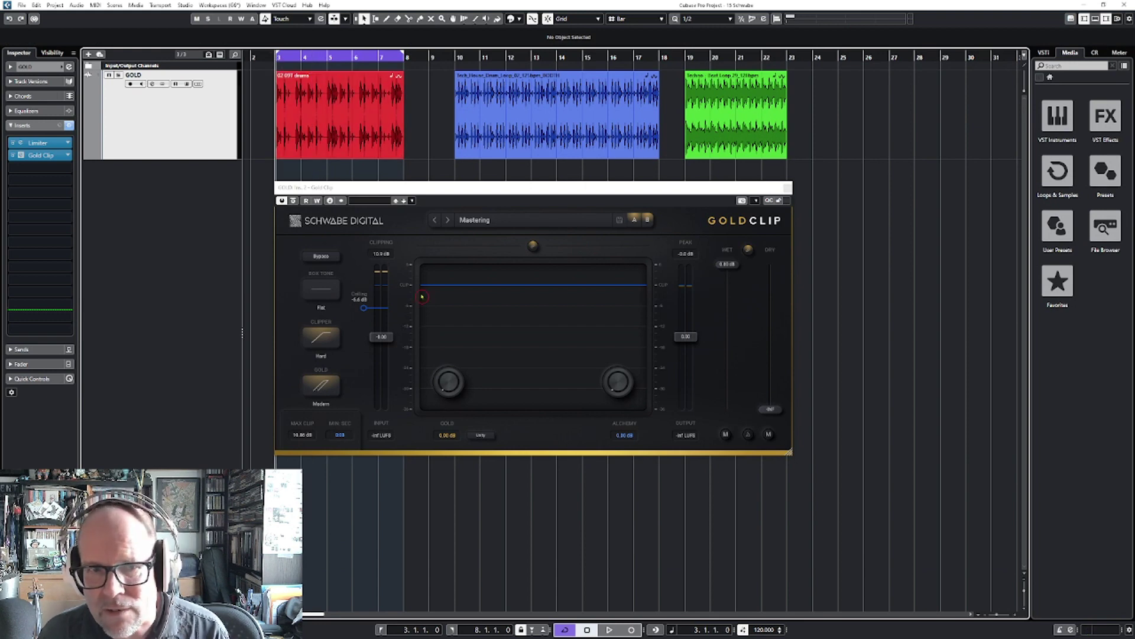
pyautogui.press('space')
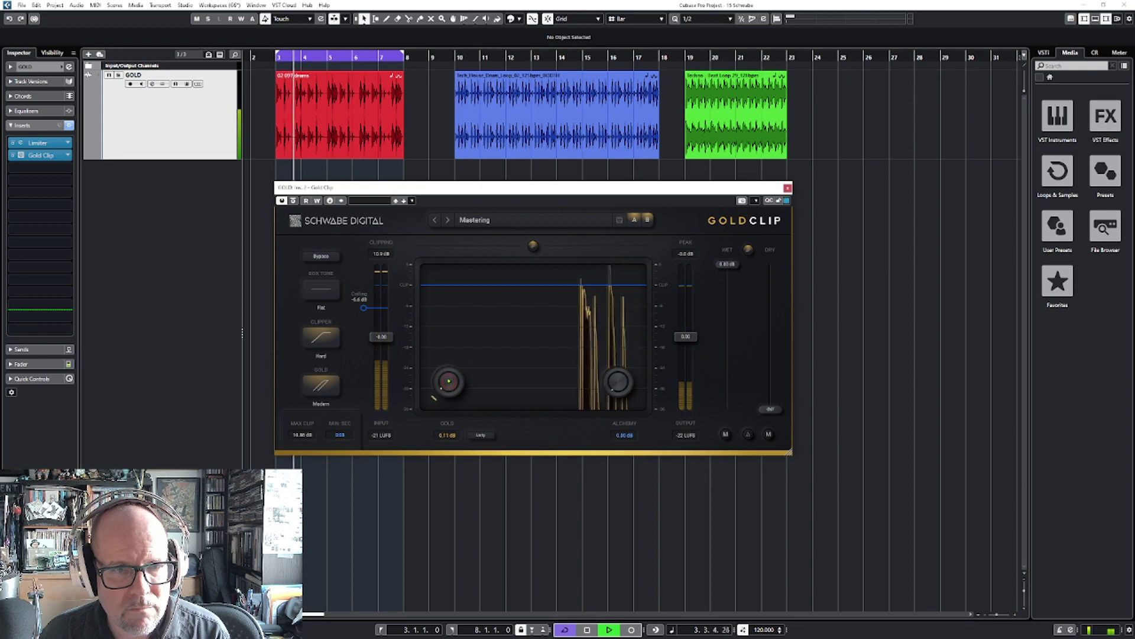
pyautogui.moveTo(448, 375); pyautogui.dragTo(456, 321)
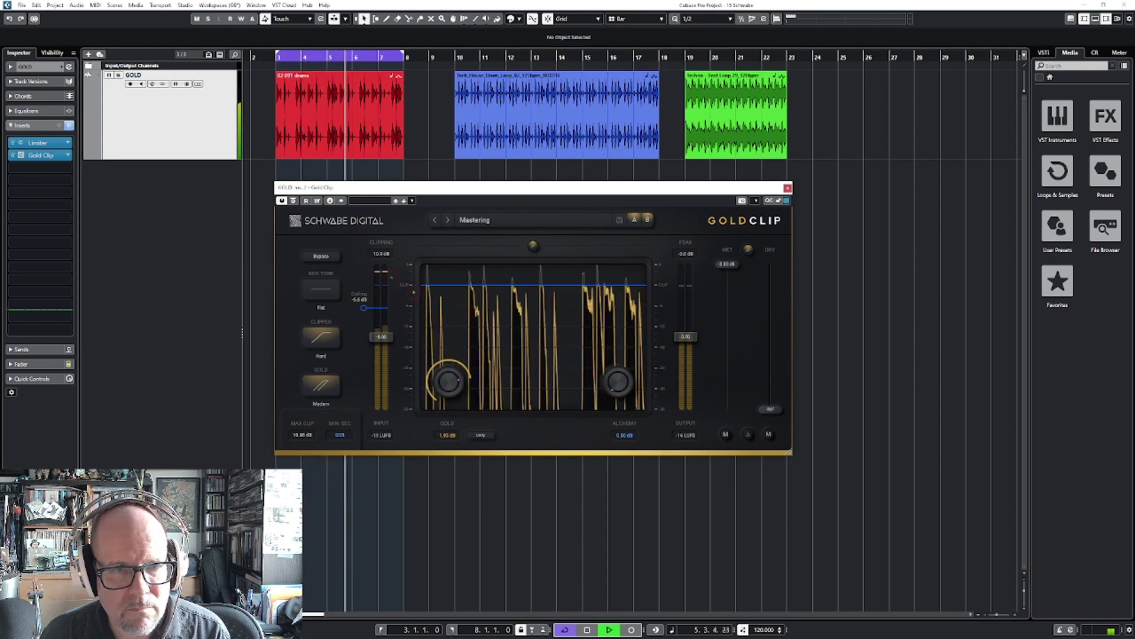
pyautogui.click(325, 258)
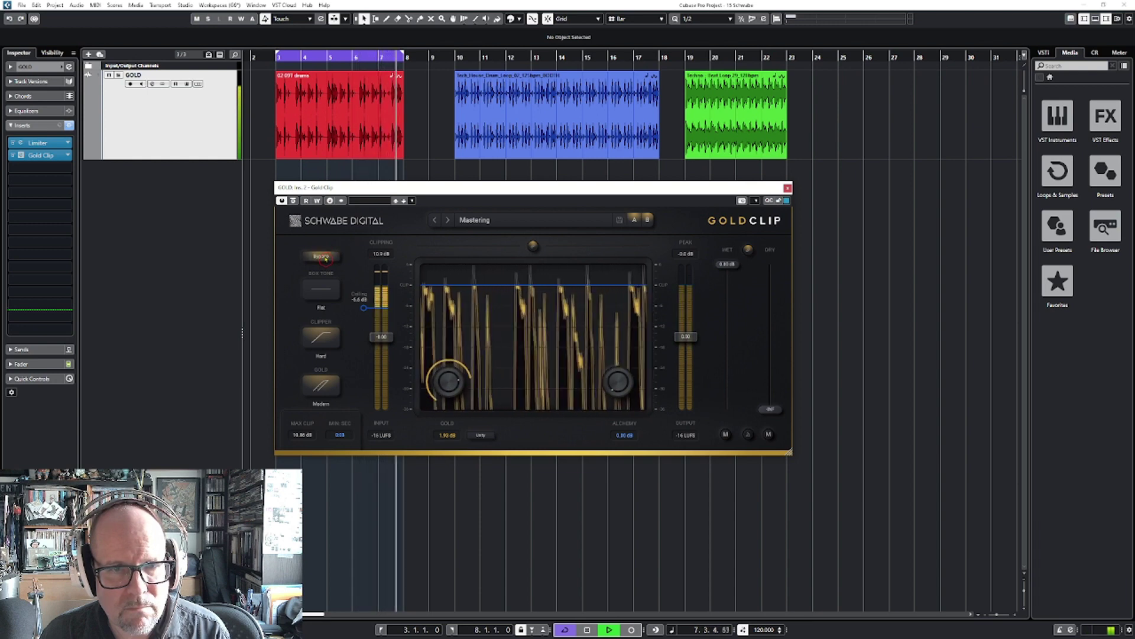
pyautogui.moveTo(452, 385); pyautogui.dragTo(417, 315)
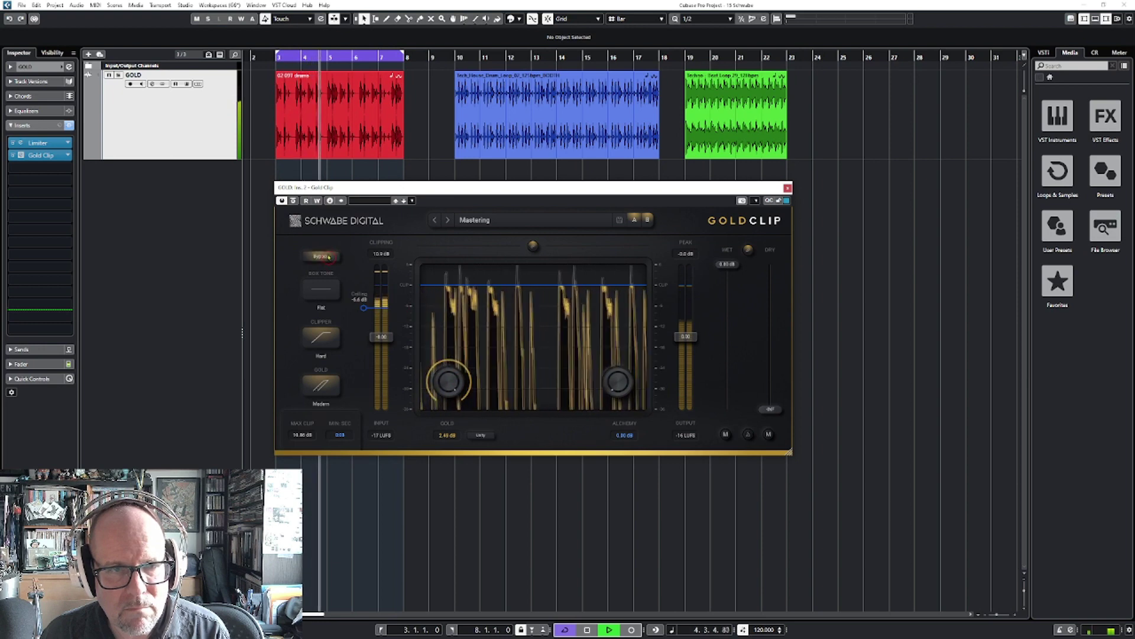
pyautogui.click(324, 256)
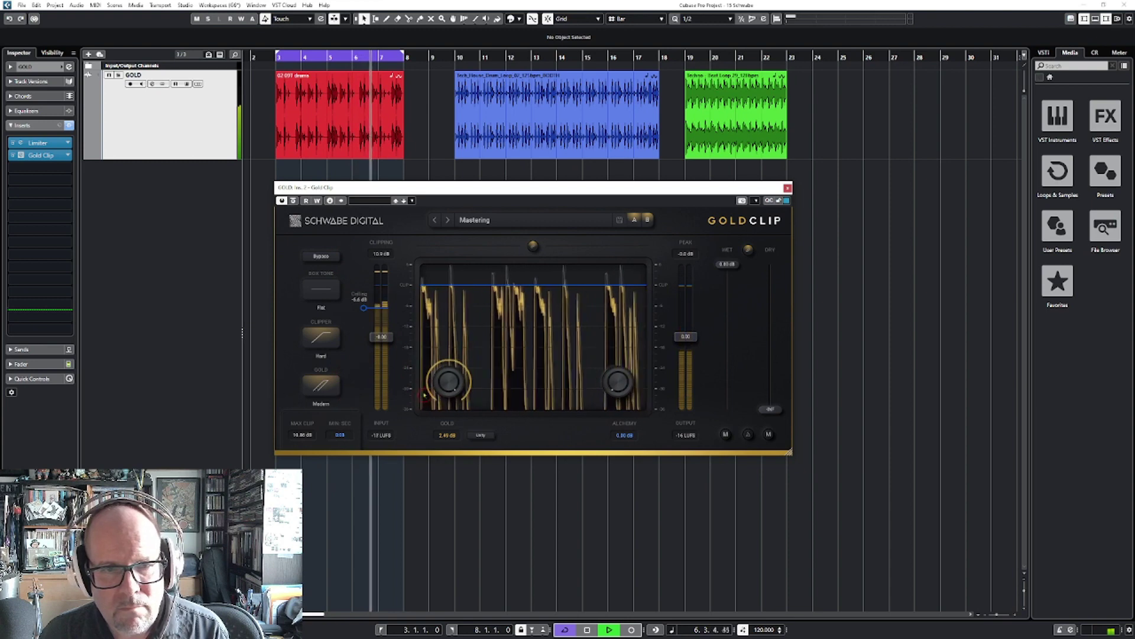
# Switch Gold to Classic, raise the ceiling to -3.4 dB, settle Gold at 4.42 dB, and stop.
pyautogui.click(323, 386)
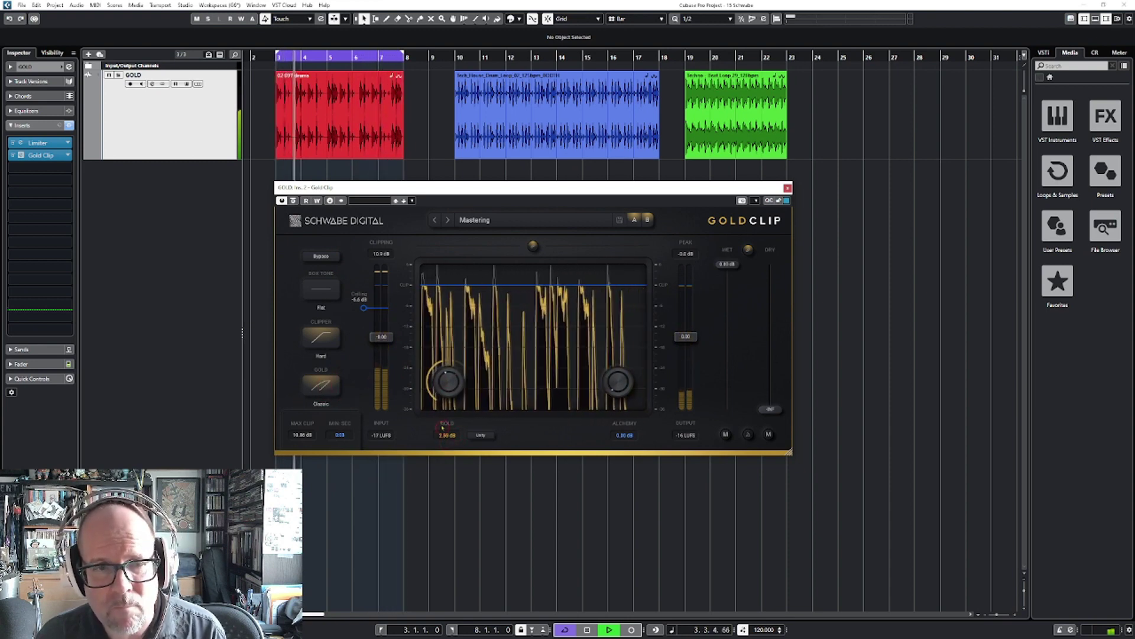
pyautogui.click(321, 256)
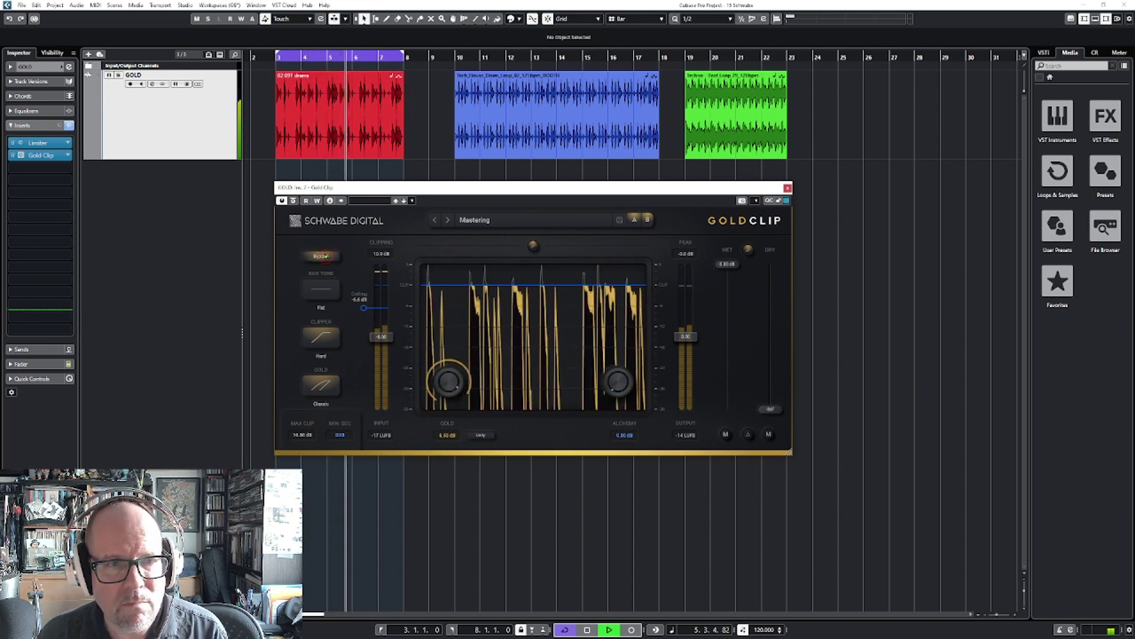
pyautogui.moveTo(364, 308)
pyautogui.mouseDown()
pyautogui.moveTo(360, 290)
pyautogui.moveTo(358, 303)
pyautogui.mouseUp()
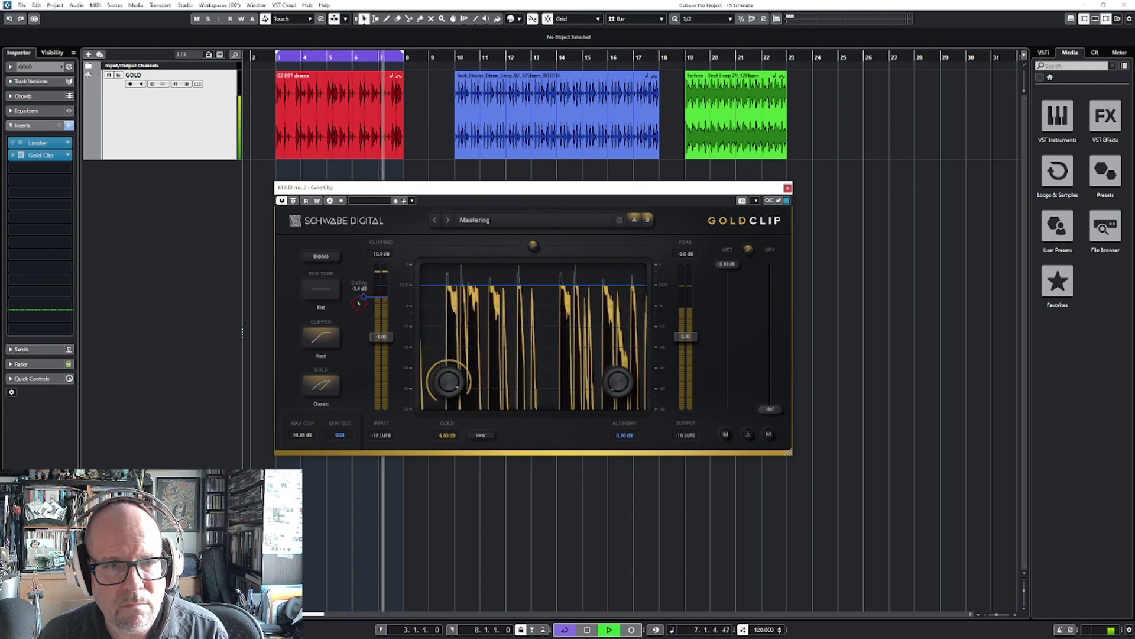
pyautogui.click(330, 257)
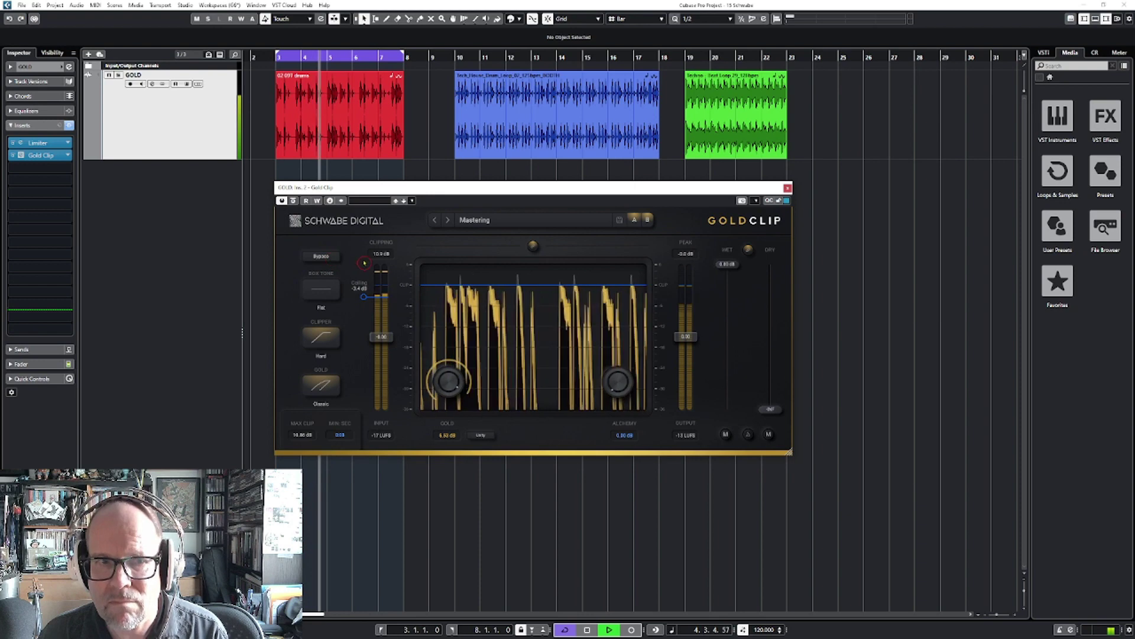
pyautogui.click(368, 269)
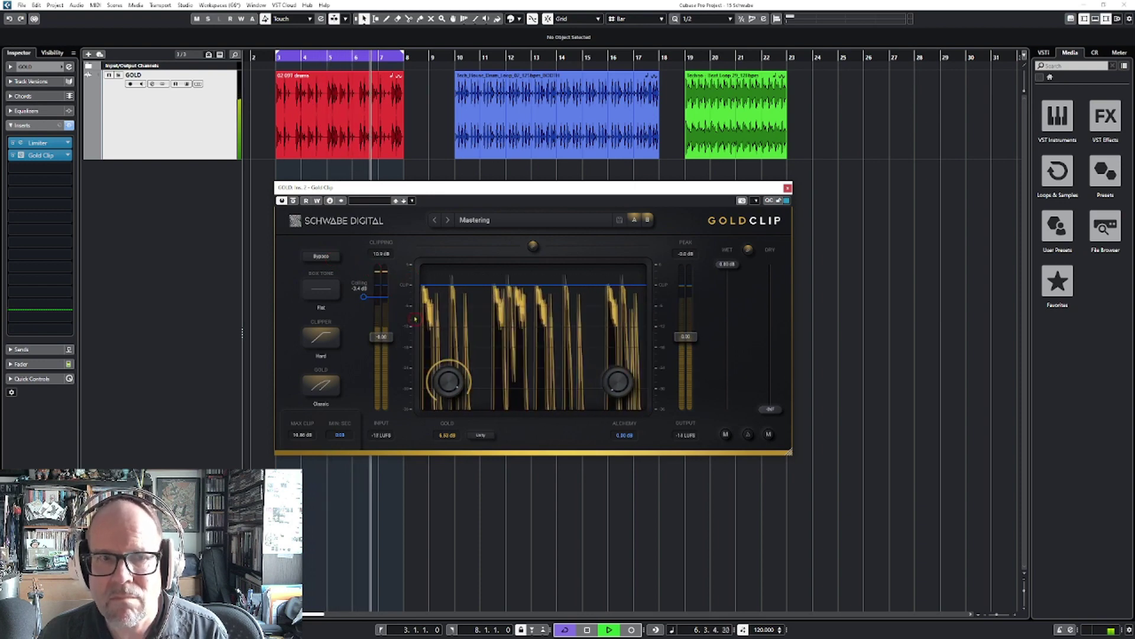
pyautogui.moveTo(445, 378); pyautogui.dragTo(443, 387)
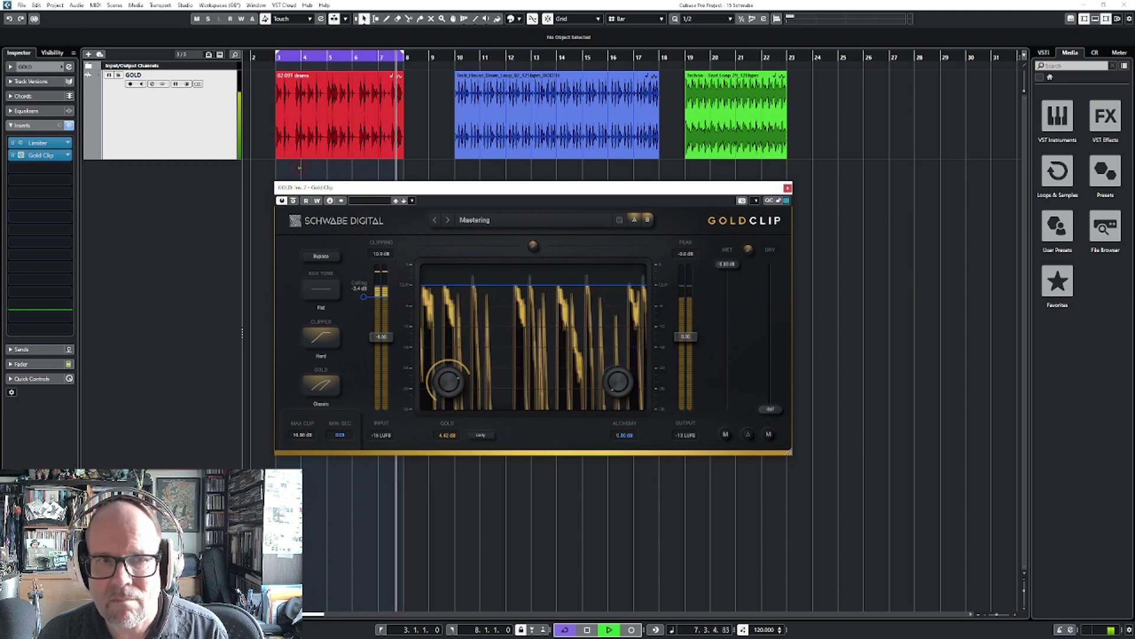
pyautogui.press('space')
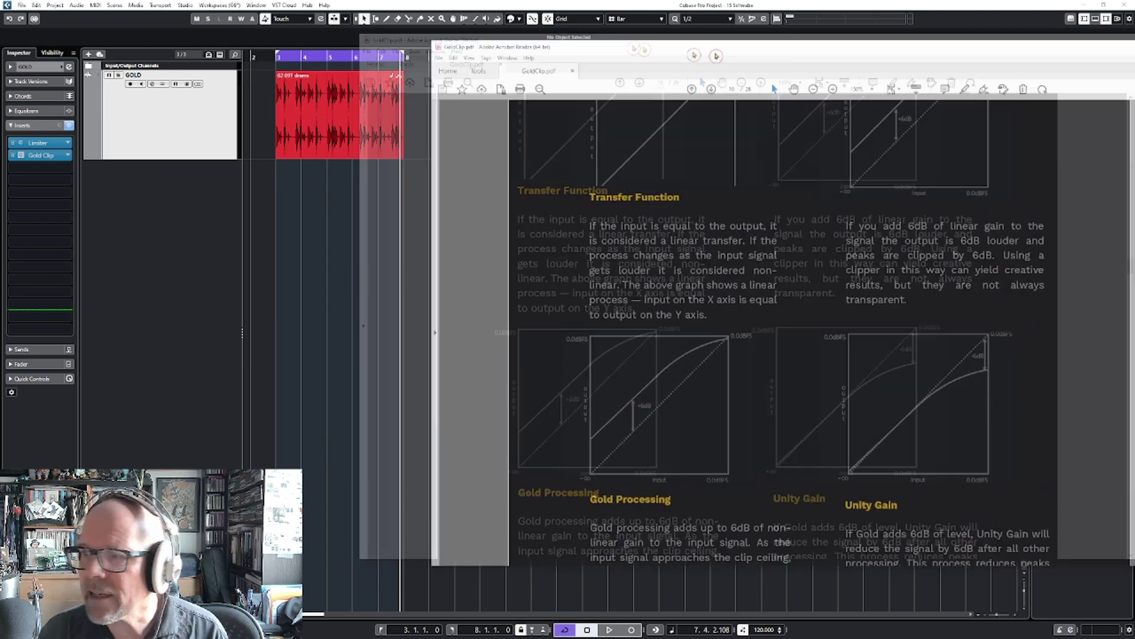
# Scroll GoldClip.pdf to the page 13 graphs of above-2 kHz reduction, then minimize Acrobat Reader.
pyautogui.scroll(-10, 548, 255)
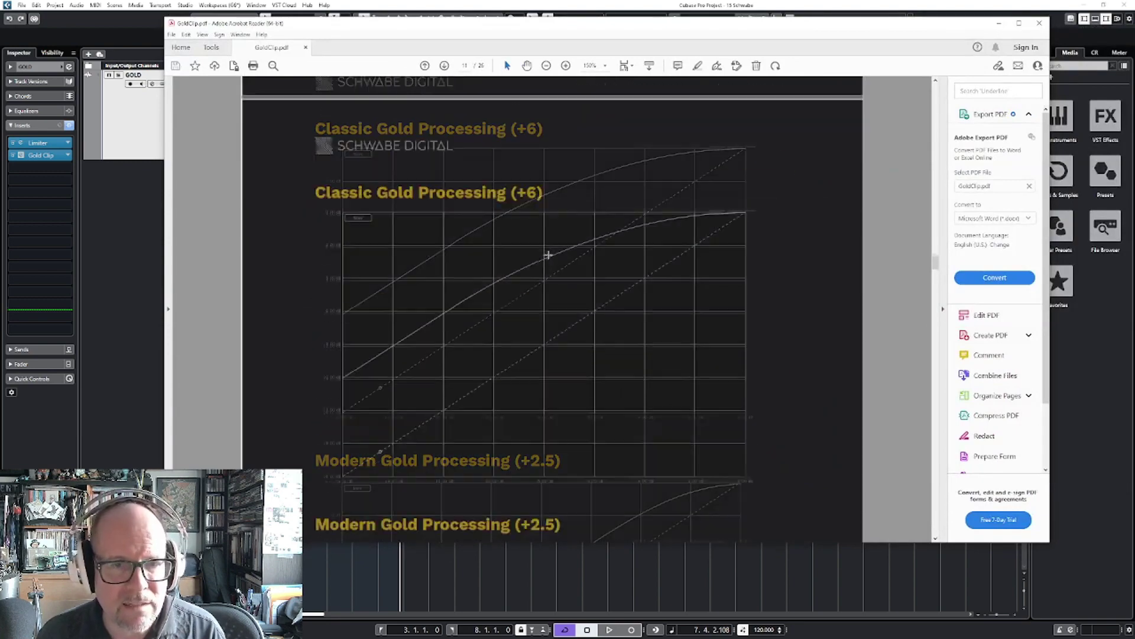
pyautogui.scroll(-15, 548, 255)
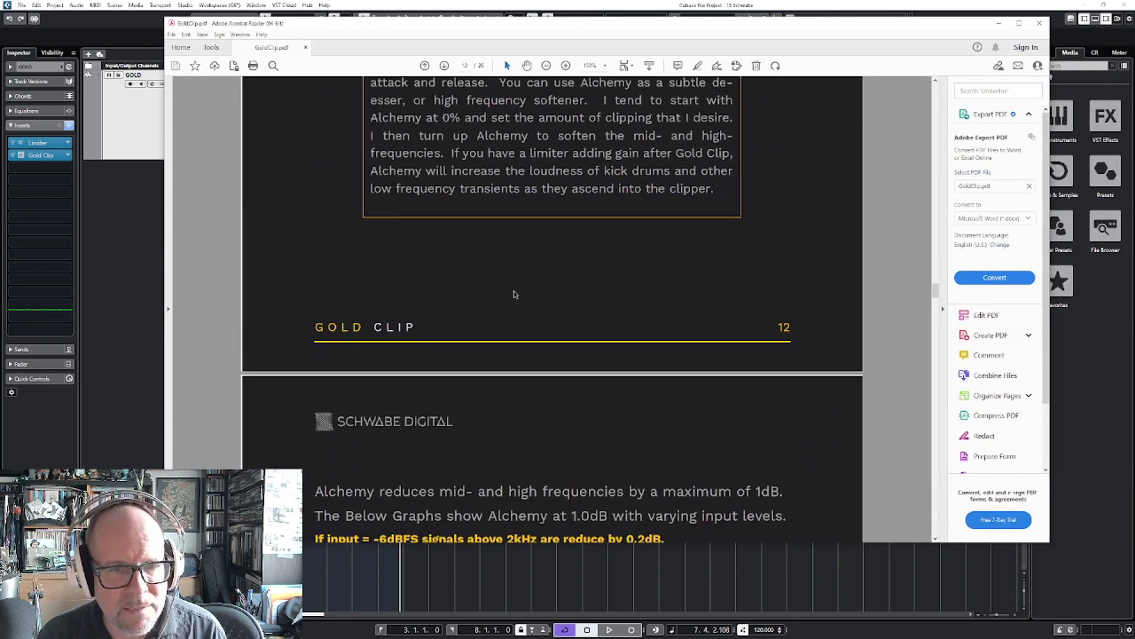
pyautogui.scroll(-3, 513, 294)
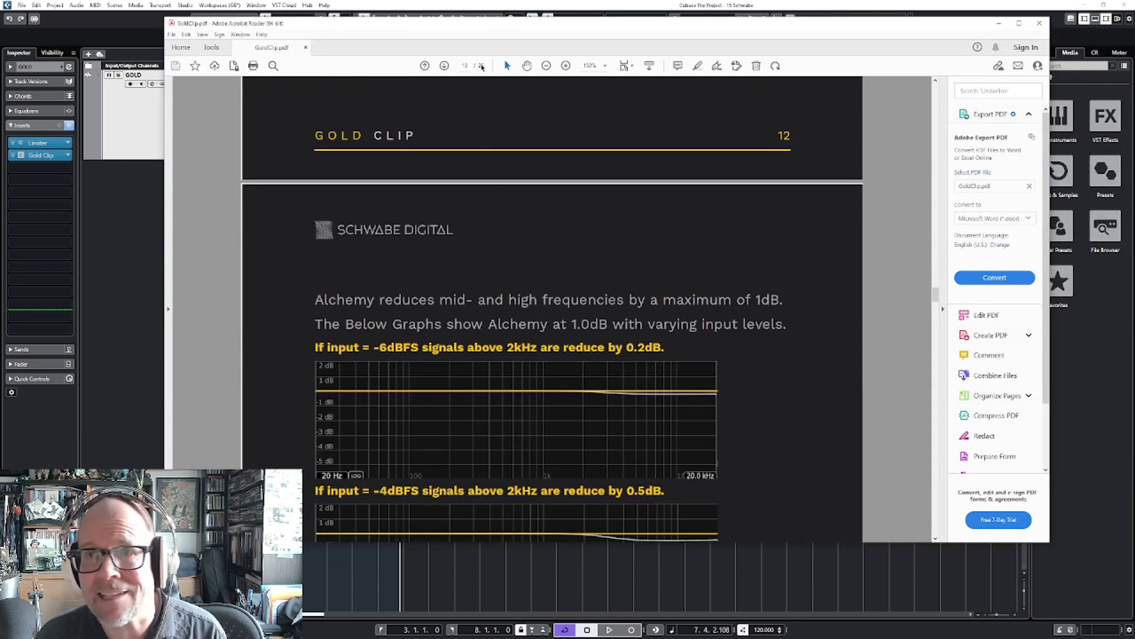
pyautogui.scroll(-1, 546, 268)
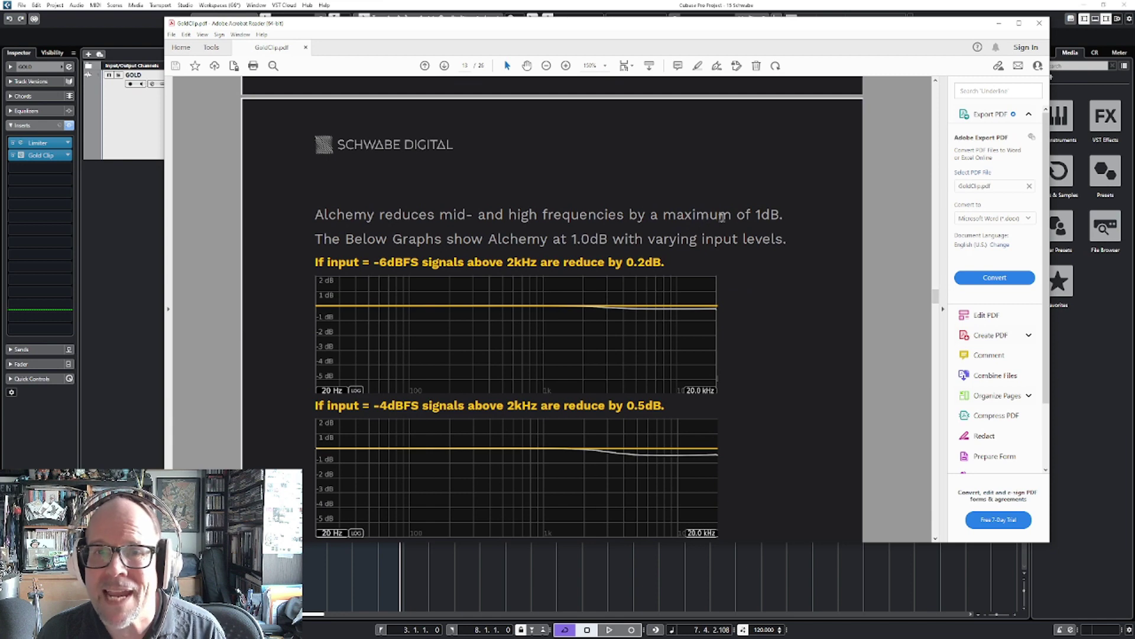
pyautogui.scroll(-1, 527, 304)
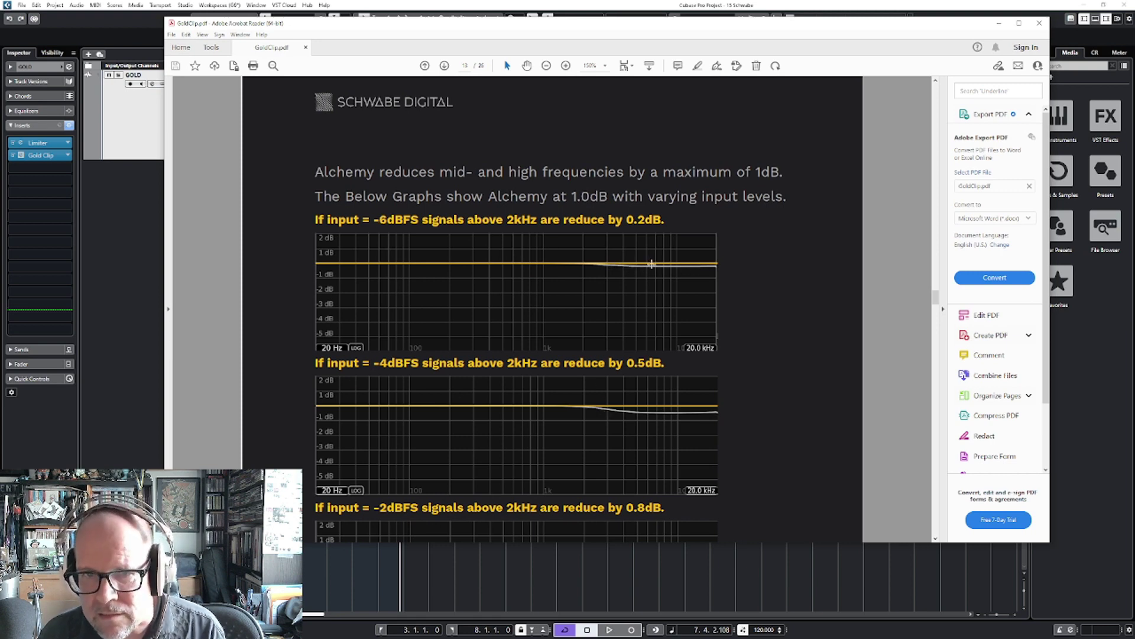
pyautogui.scroll(-3, 619, 416)
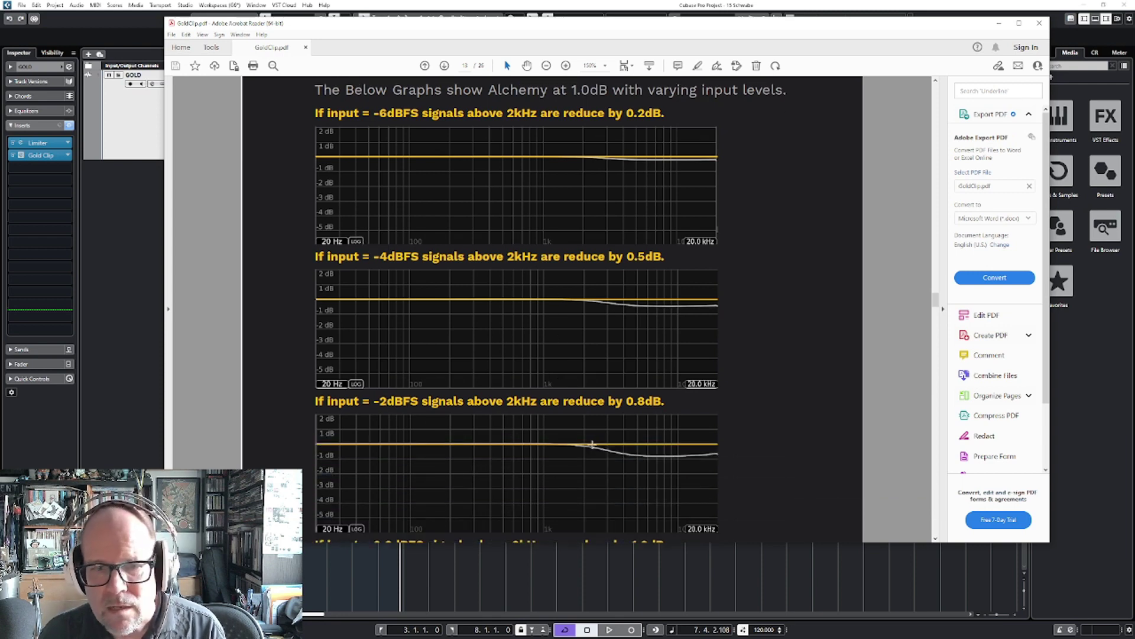
pyautogui.scroll(-4, 628, 454)
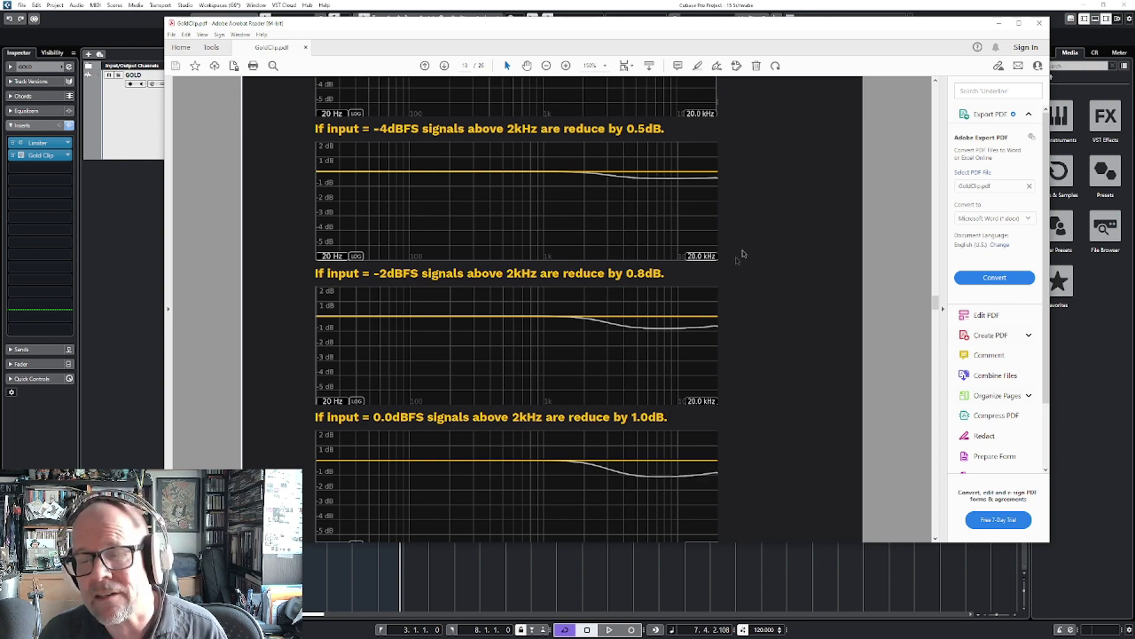
pyautogui.press('super+Down')
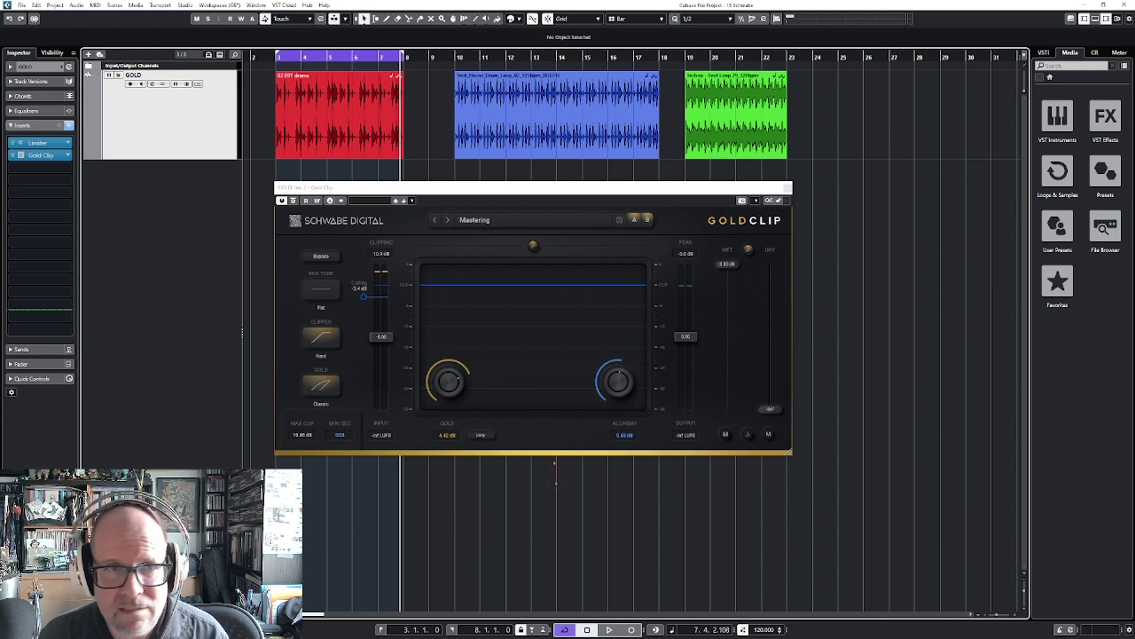
# Play the red drums loop from bar 4.
pyautogui.click(377, 125)
pyautogui.click(299, 57)
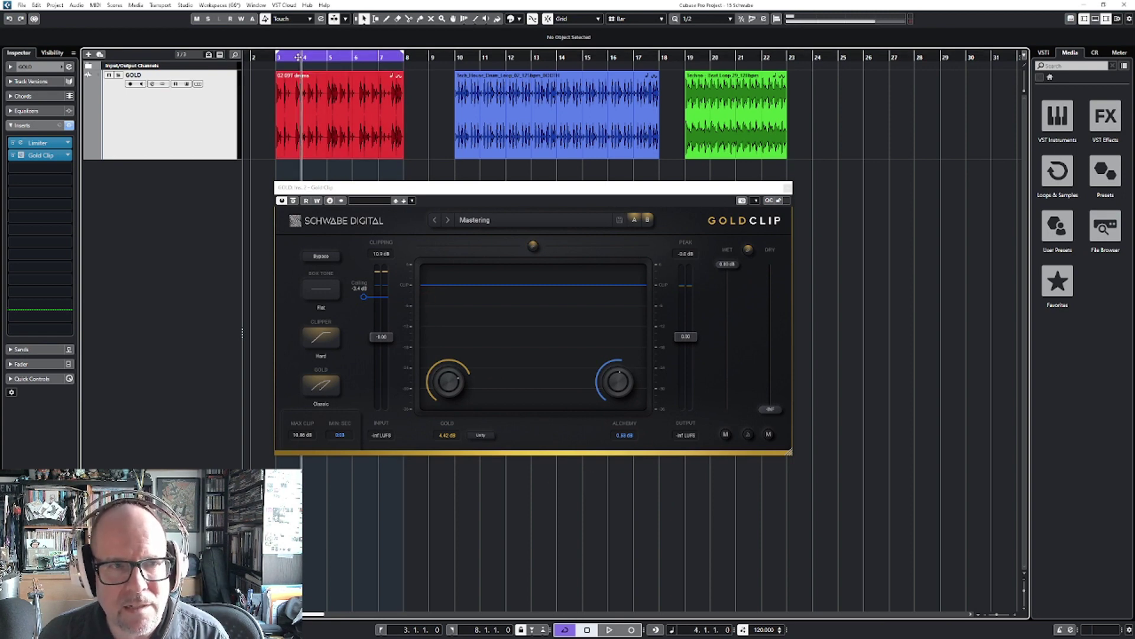
pyautogui.press('space')
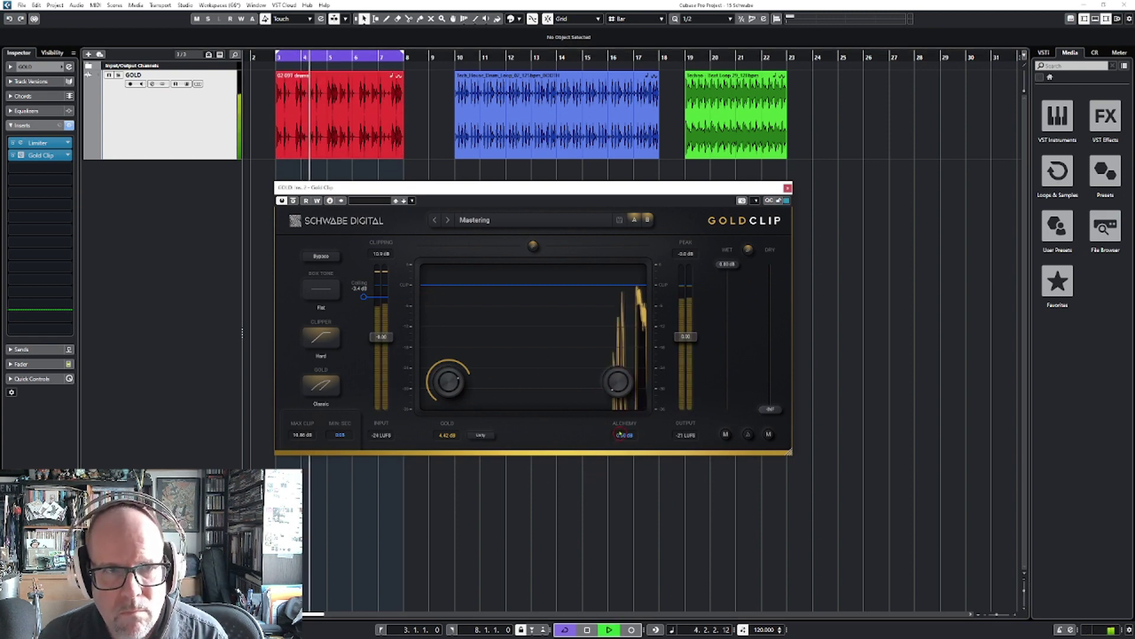
# Audition Alchemy up to 1.00 dB, settle it at 0.64 dB, then stop and select the blue Tech House loop.
pyautogui.moveTo(631, 402); pyautogui.dragTo(629, 295)
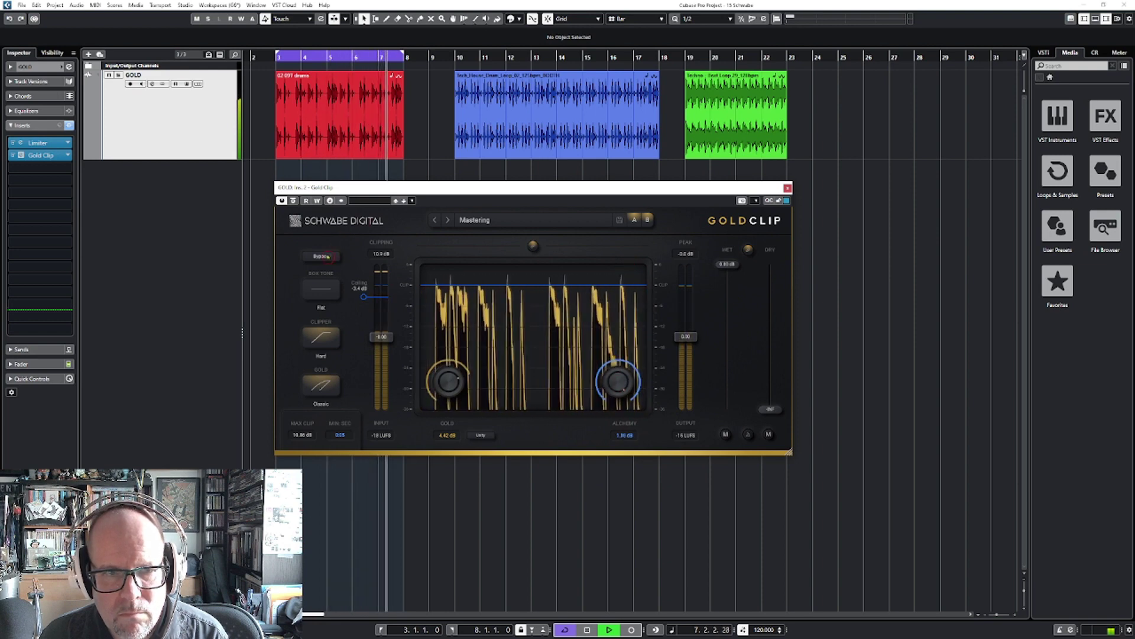
pyautogui.click(323, 257)
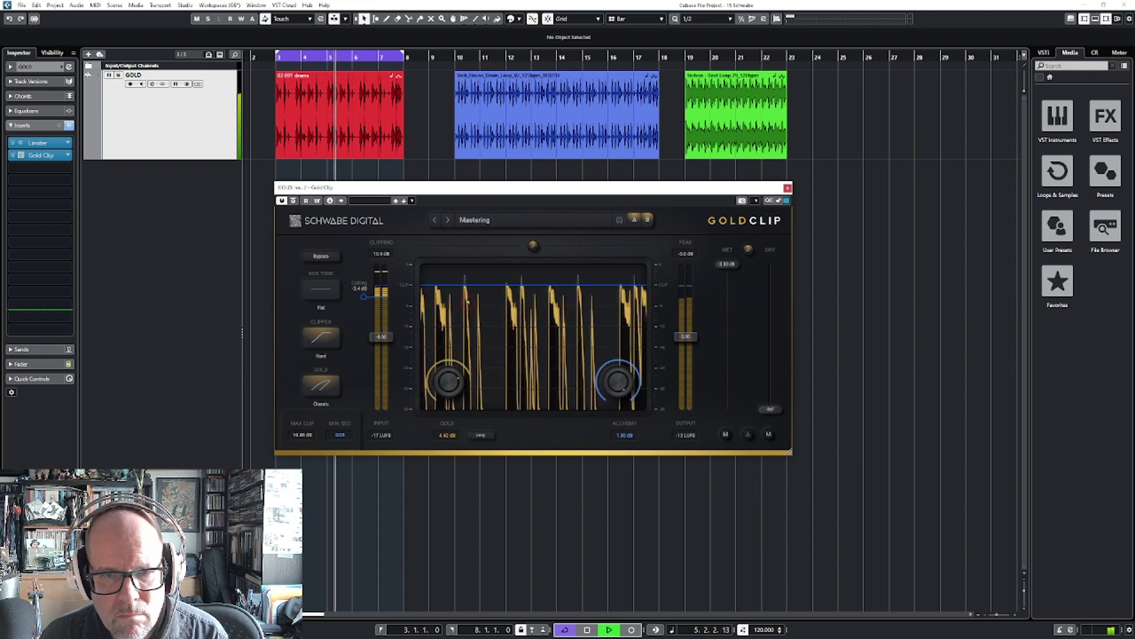
pyautogui.moveTo(612, 381); pyautogui.dragTo(599, 222)
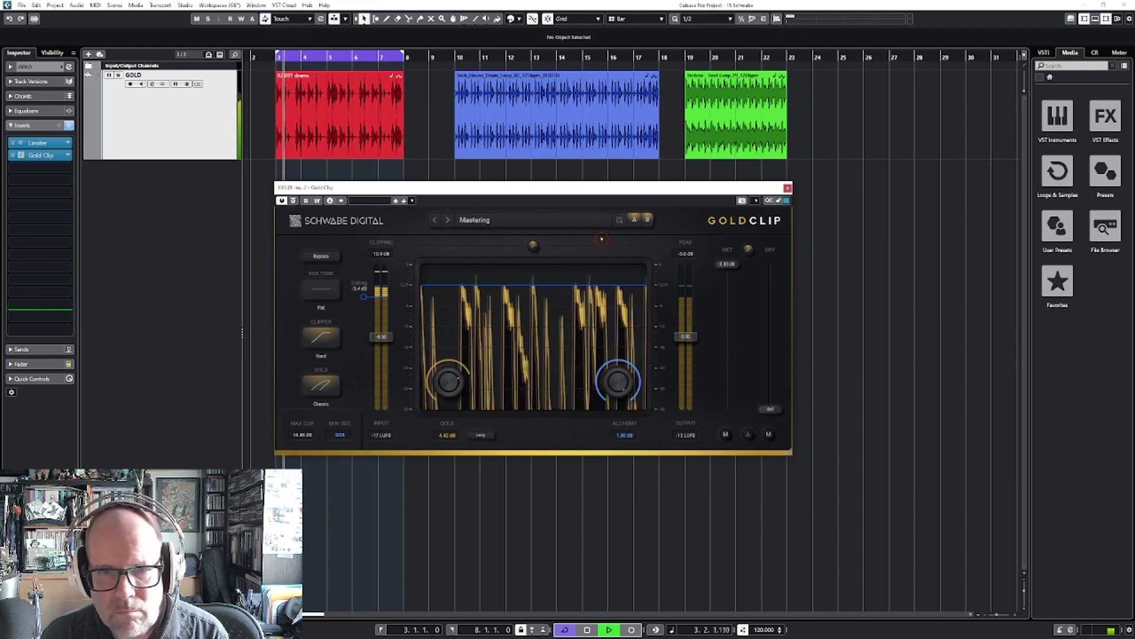
pyautogui.press('space')
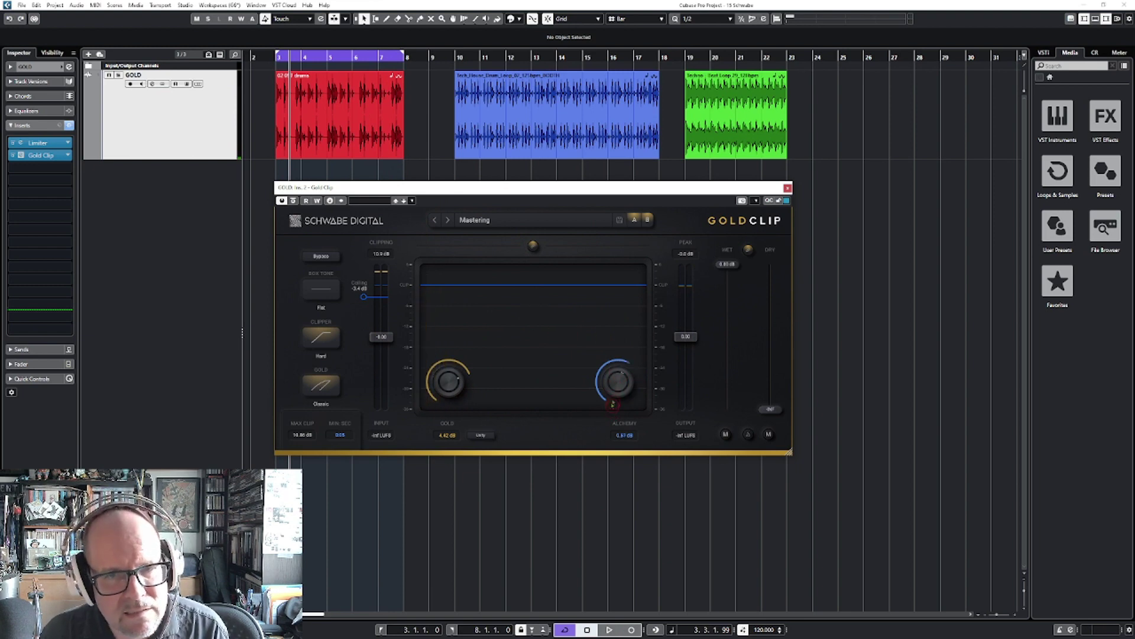
pyautogui.click(507, 97)
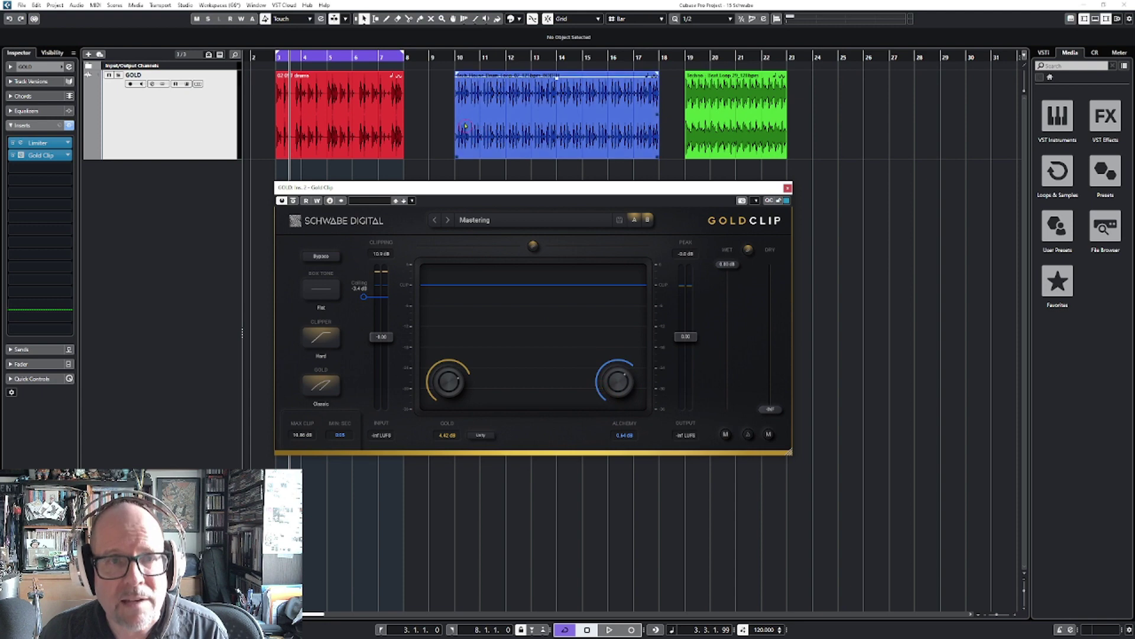
# Loop the blue Tech House event, zero the Gold amount, and start playback.
pyautogui.press('p')
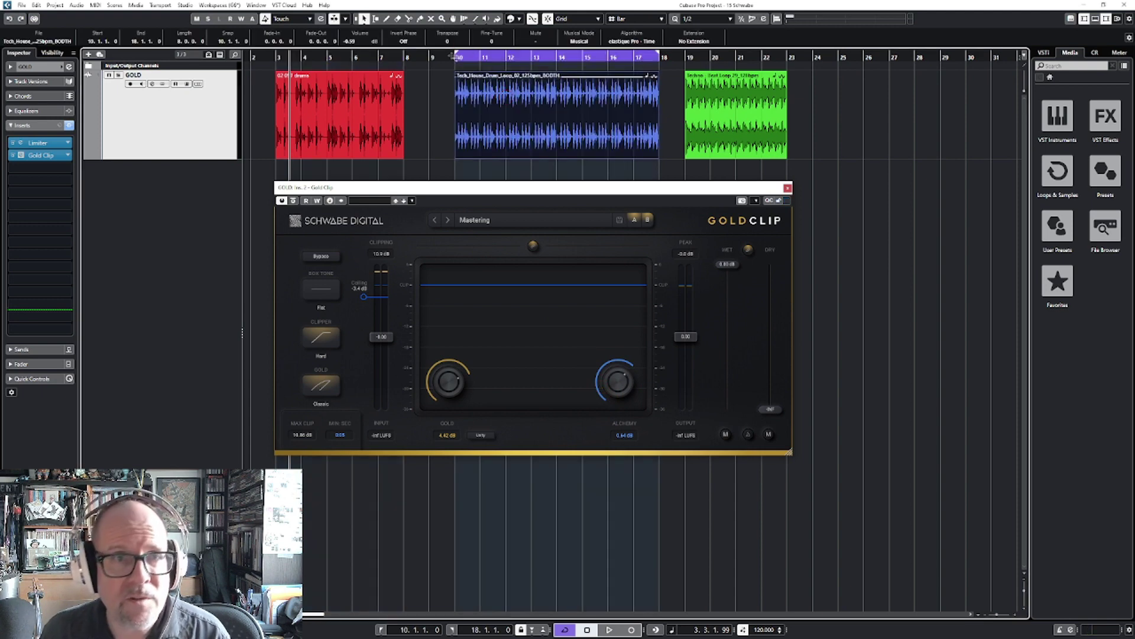
pyautogui.moveTo(456, 376); pyautogui.dragTo(454, 490)
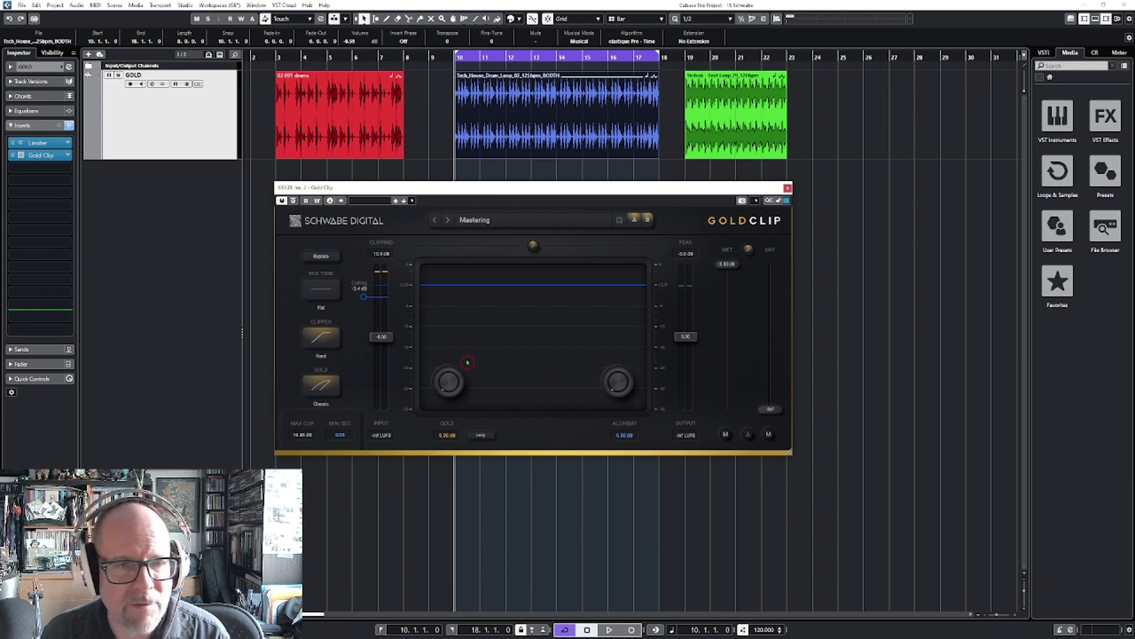
pyautogui.press('space')
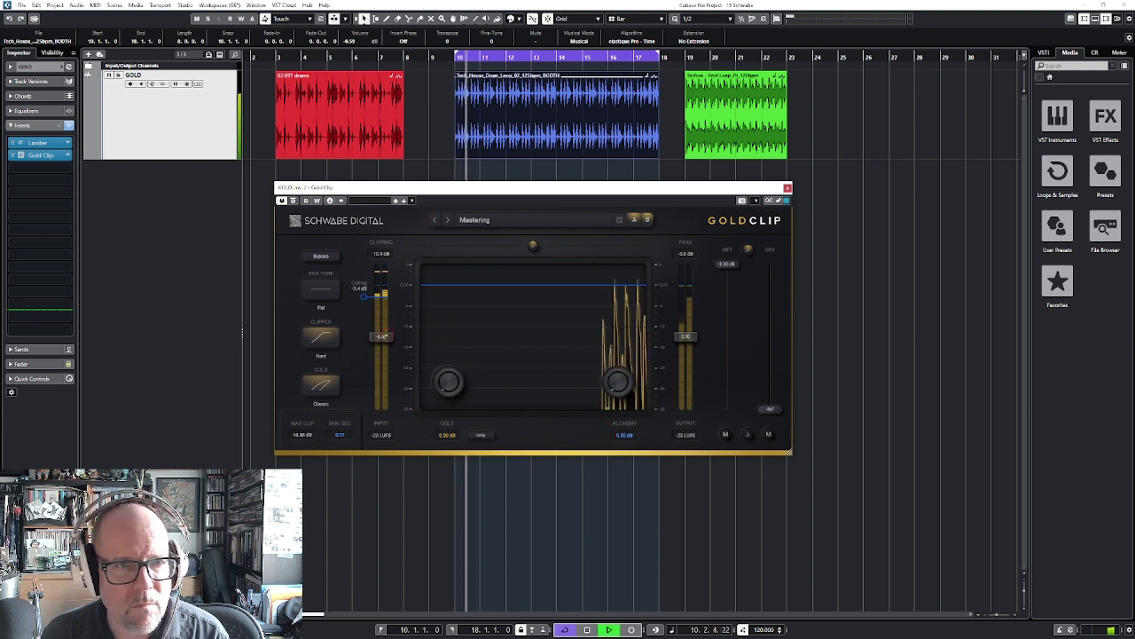
# Lower the ceiling, choose Hard clipping and Classic Gold, and raise Gold to 4.99 dB.
pyautogui.moveTo(364, 297); pyautogui.dragTo(364, 304)
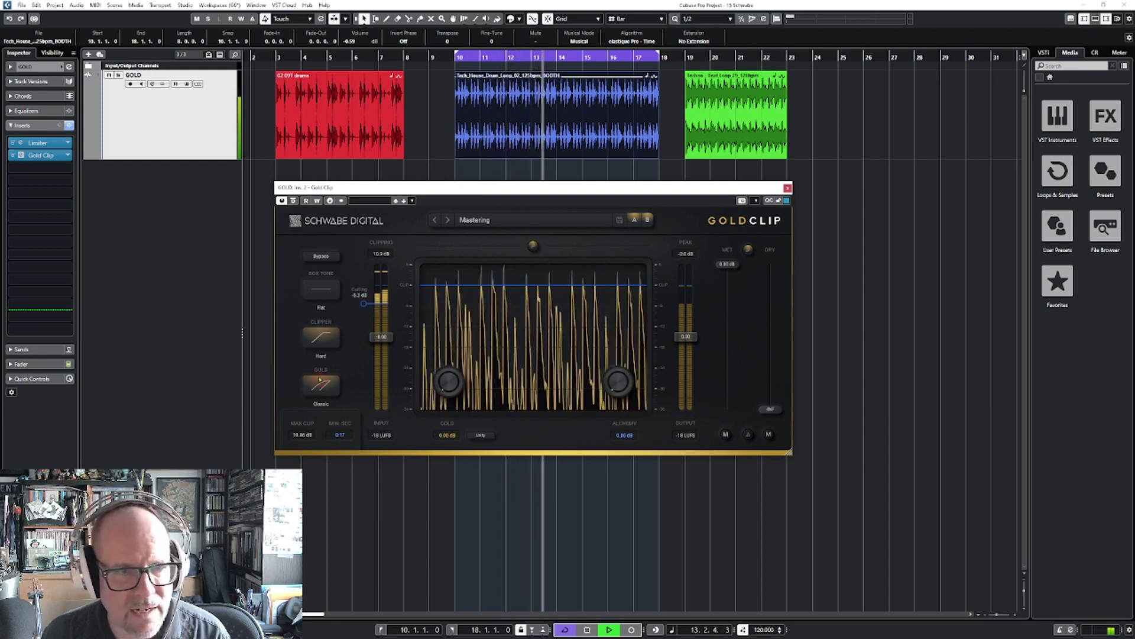
pyautogui.click(322, 342)
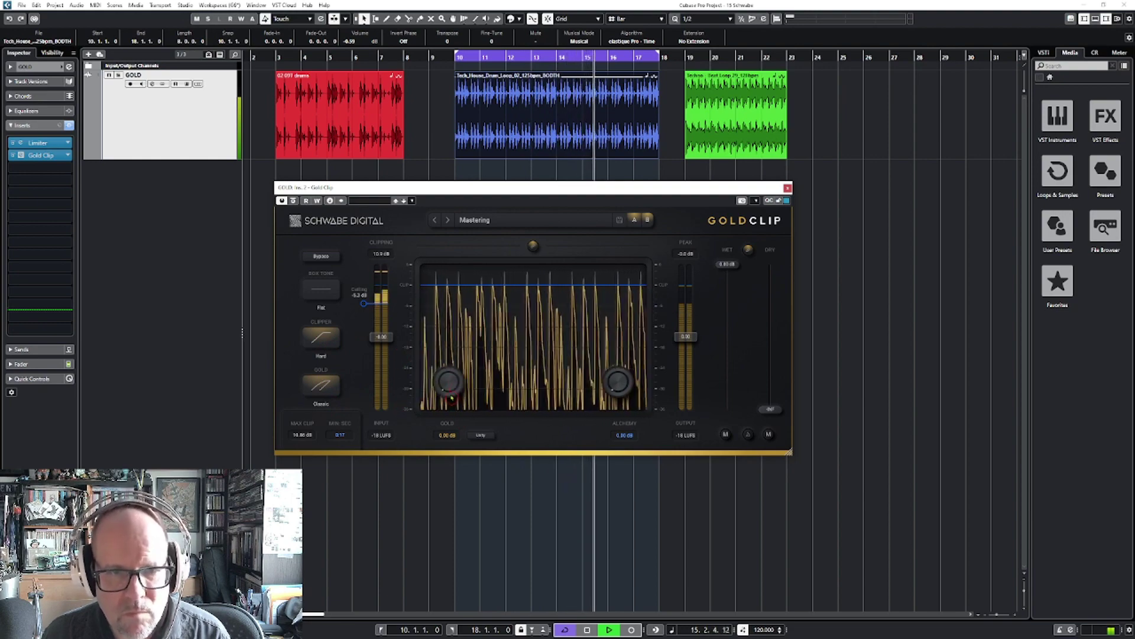
pyautogui.click(329, 393)
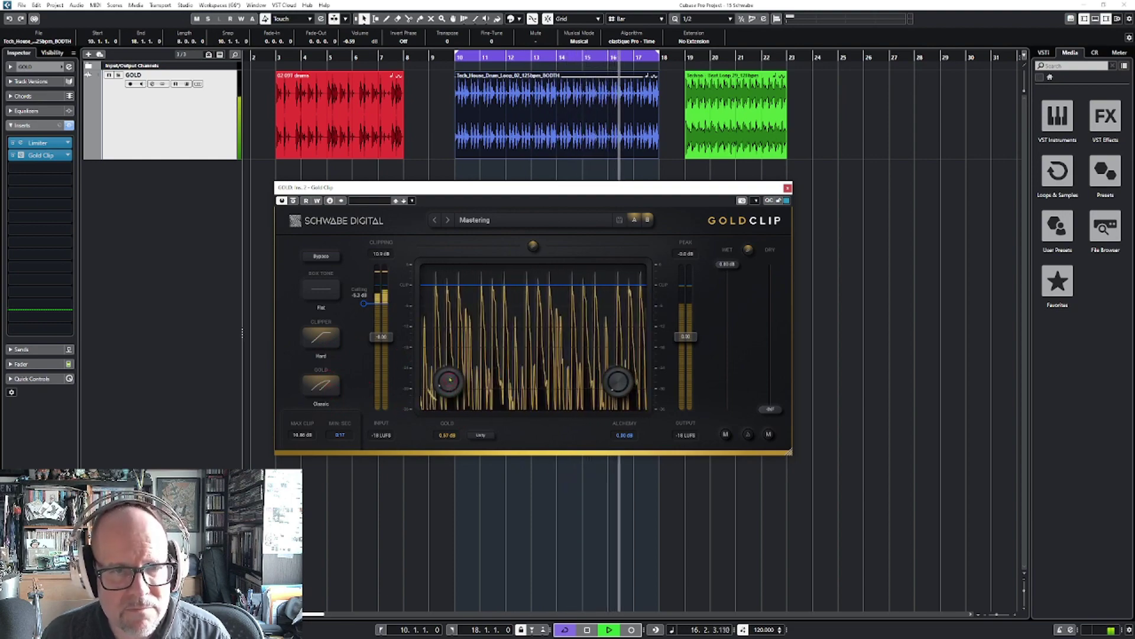
pyautogui.moveTo(447, 382); pyautogui.dragTo(469, 319)
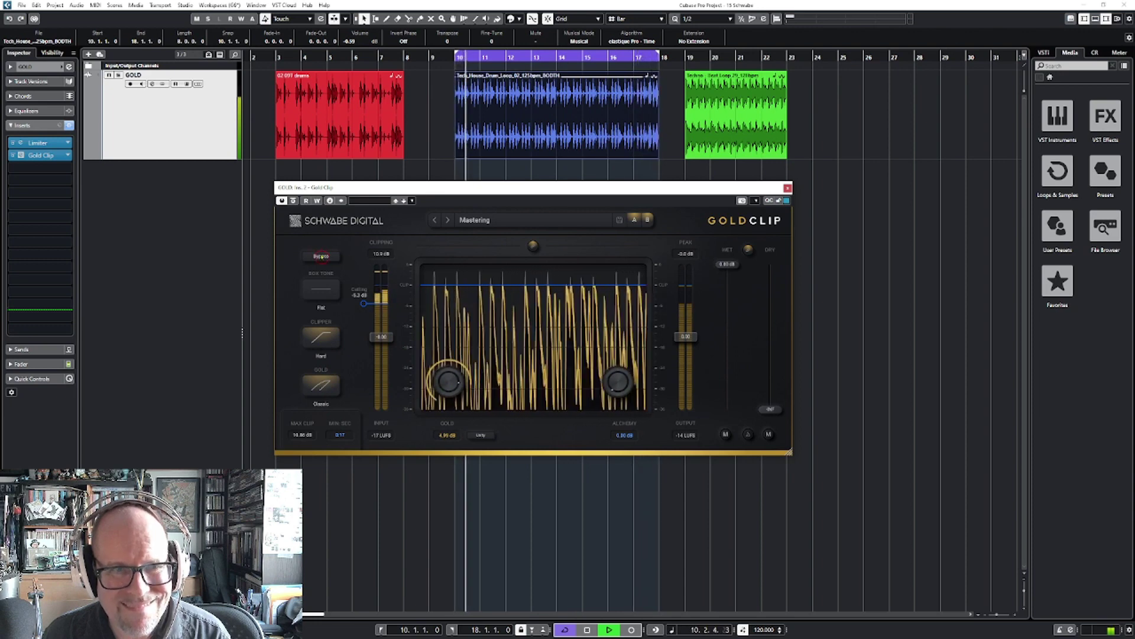
pyautogui.click(321, 256)
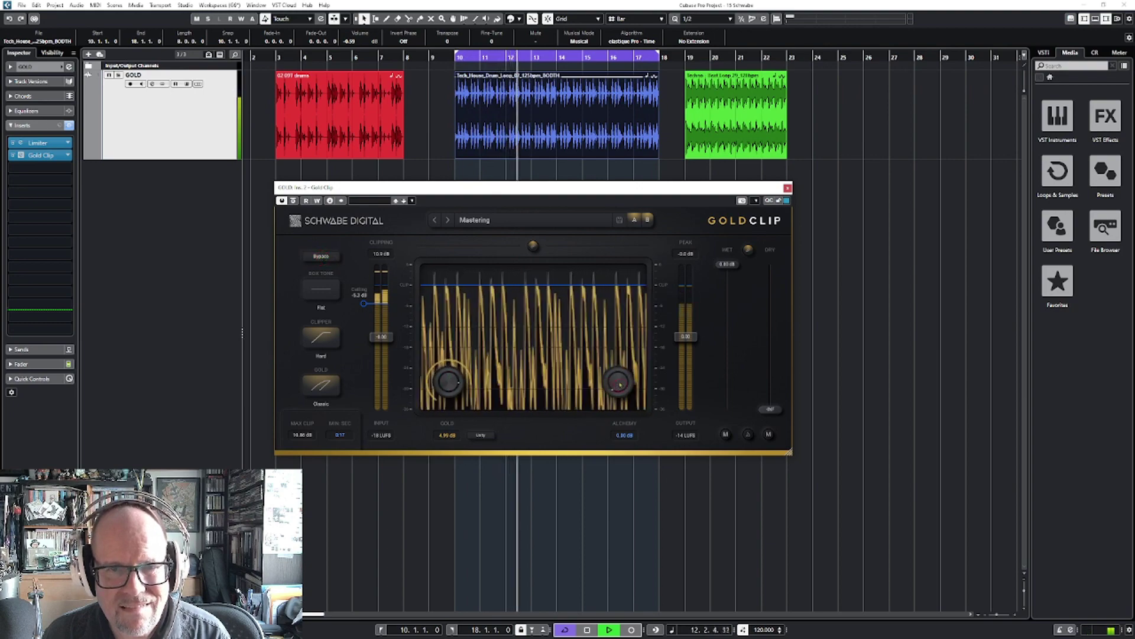
# Try 1.00 dB of Alchemy on the Tech House loop, reset it, then lower Wet and trim Gold.
pyautogui.moveTo(618, 379); pyautogui.dragTo(612, 289)
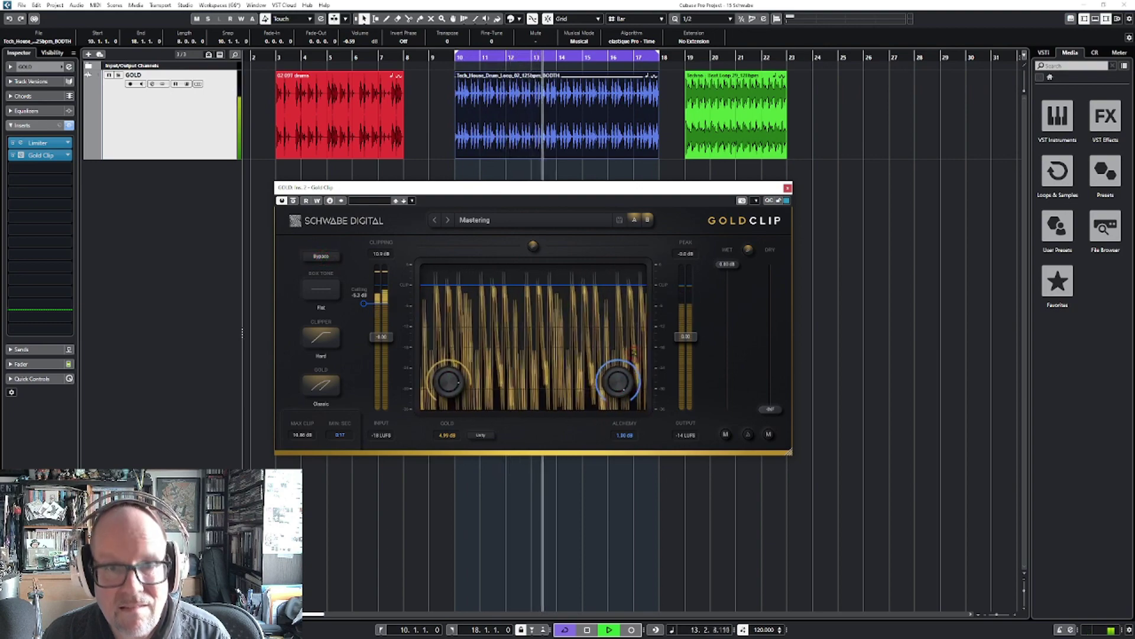
pyautogui.moveTo(620, 377); pyautogui.dragTo(511, 315)
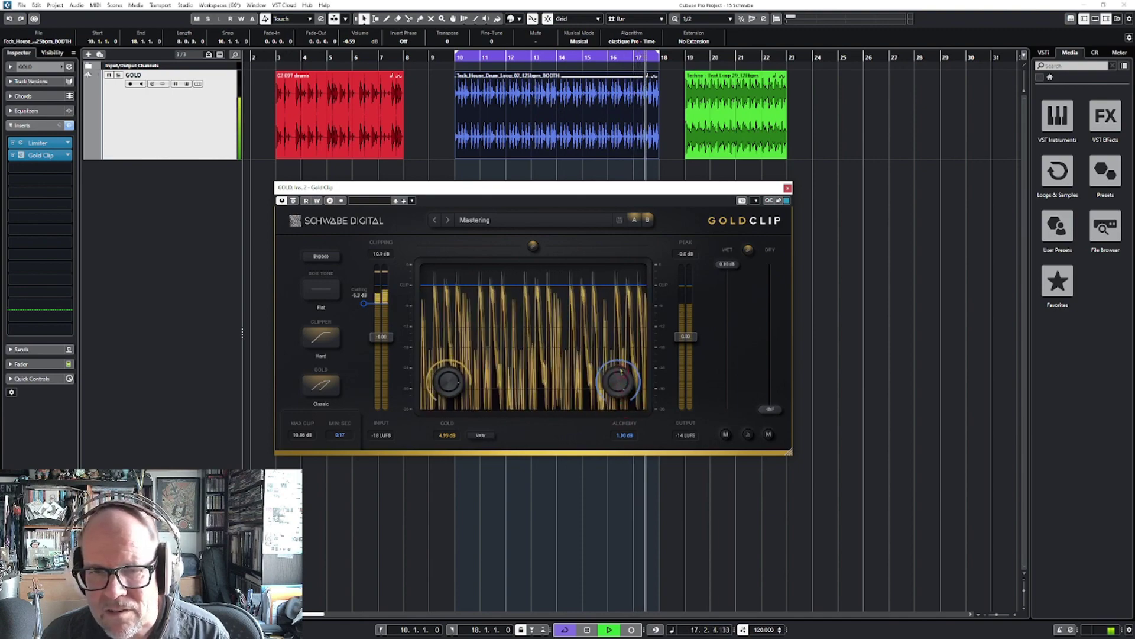
pyautogui.doubleClick(599, 375)
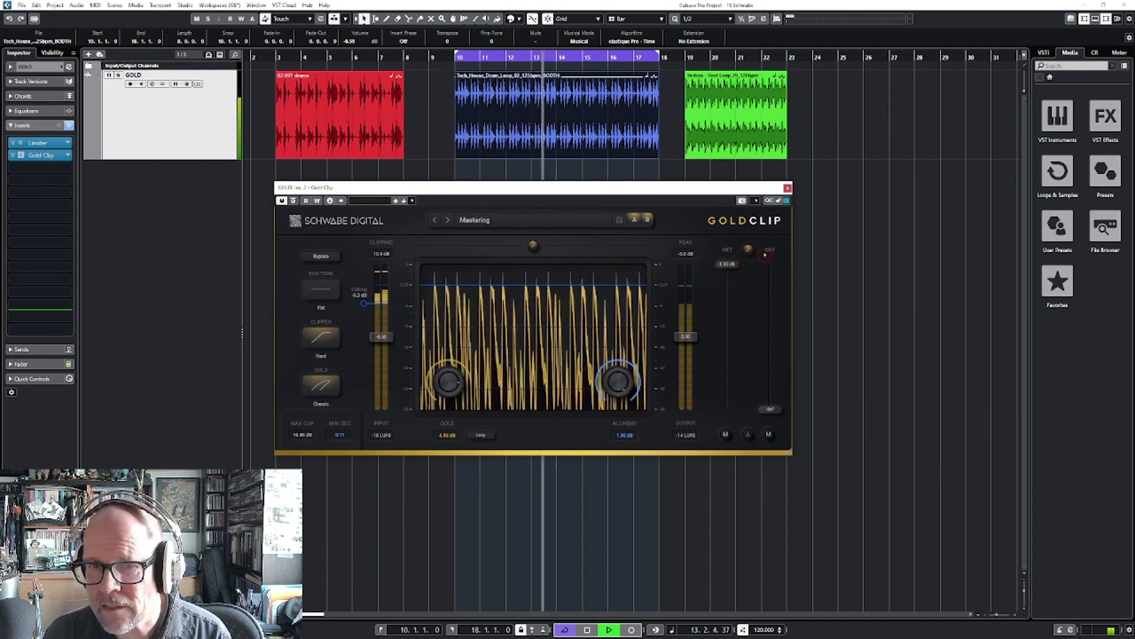
pyautogui.moveTo(726, 250)
pyautogui.mouseDown()
pyautogui.moveTo(730, 450)
pyautogui.moveTo(733, 265)
pyautogui.mouseUp()
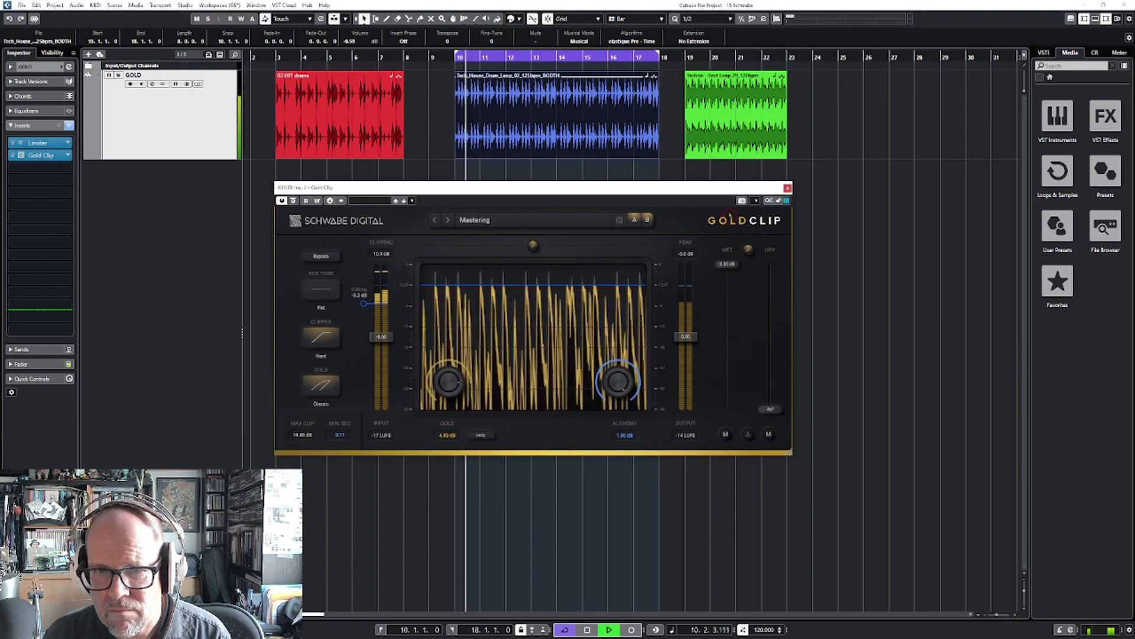
pyautogui.moveTo(442, 379); pyautogui.dragTo(442, 399)
# Stop playback and set the cycle range to the green Techno Beat Loop at bars 19–23.
pyautogui.press('space')
pyautogui.click(732, 98)
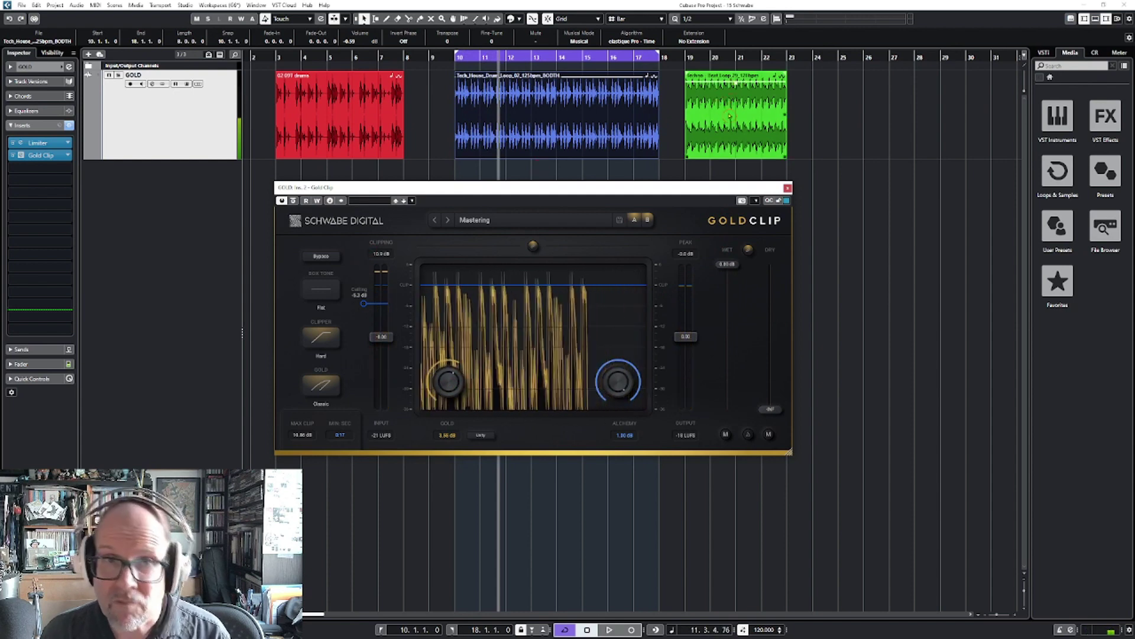
pyautogui.click(731, 115)
pyautogui.press('p')
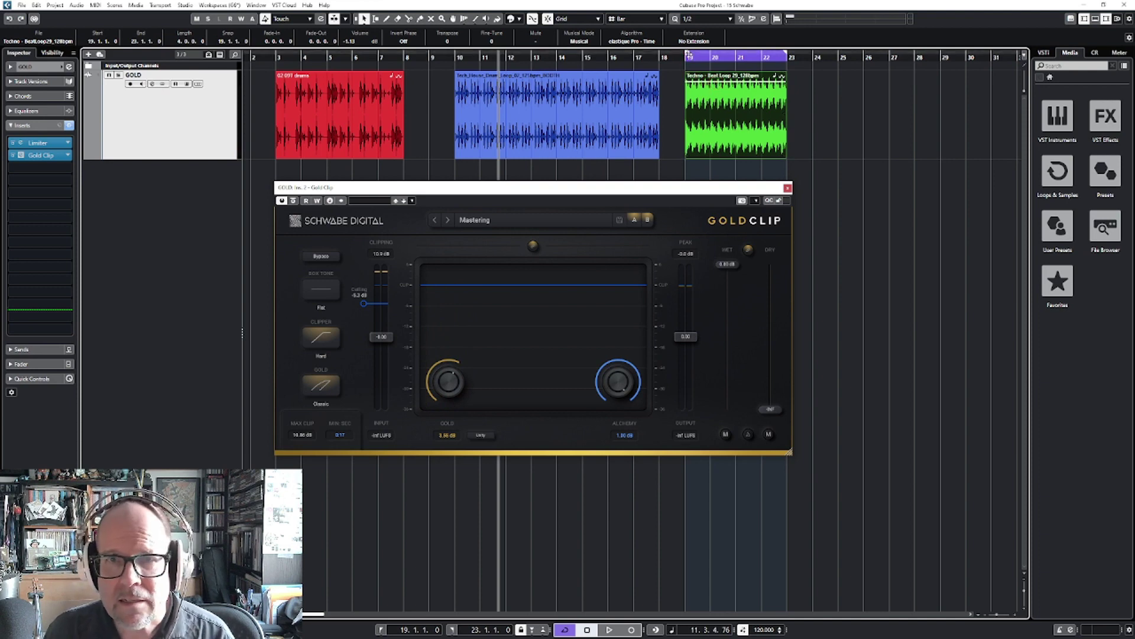
# Play the Techno loop from bar 19, raise the Ceiling, and set Gold to 3.30 dB, comparing with Bypass.
pyautogui.click(689, 56)
pyautogui.press('space')
pyautogui.moveTo(451, 394); pyautogui.dragTo(443, 535)
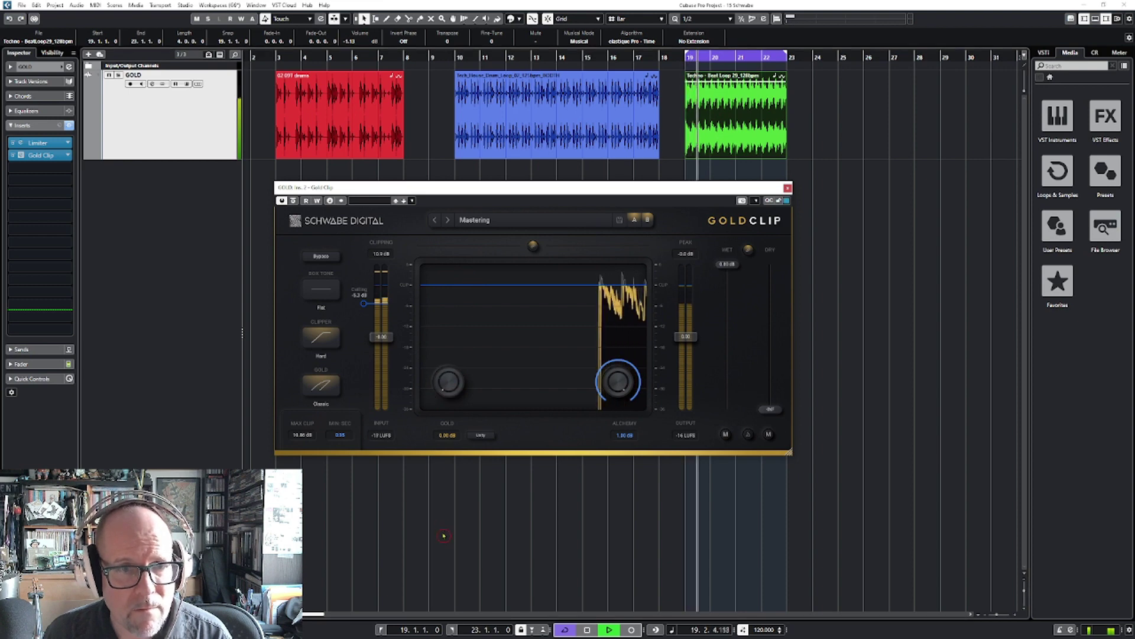
pyautogui.moveTo(363, 303); pyautogui.dragTo(364, 287)
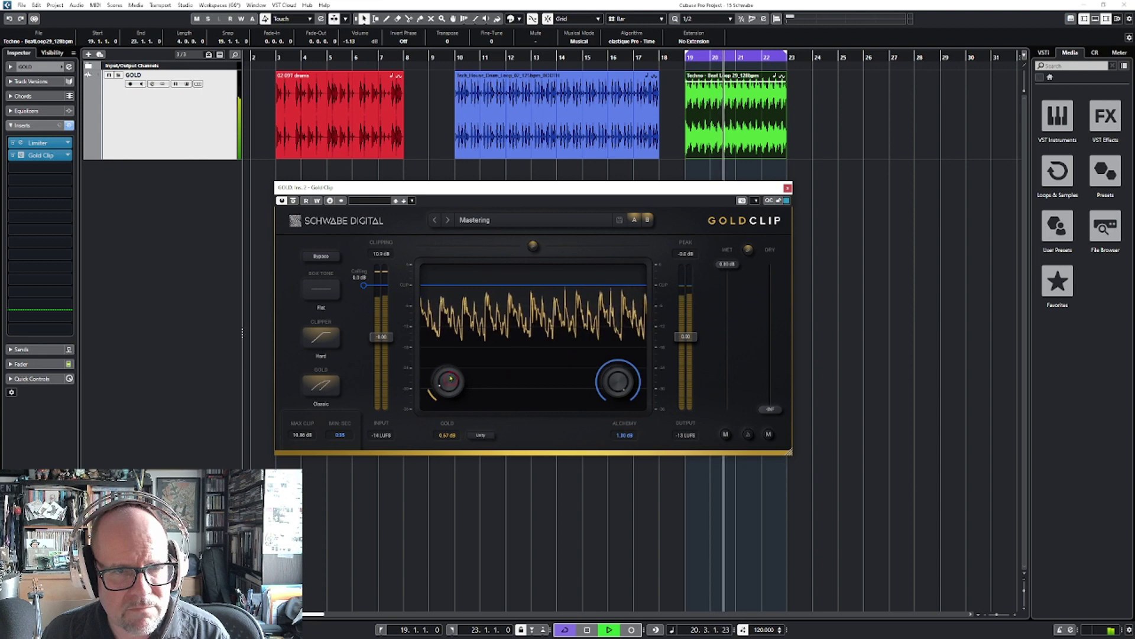
pyautogui.moveTo(449, 386); pyautogui.dragTo(454, 333)
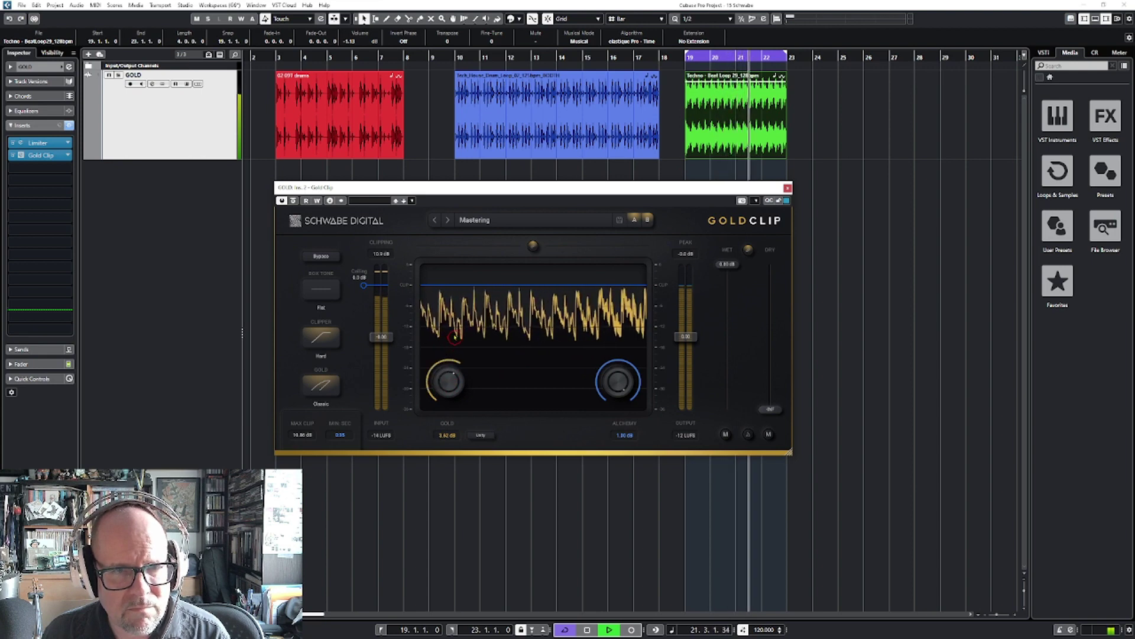
pyautogui.click(322, 256)
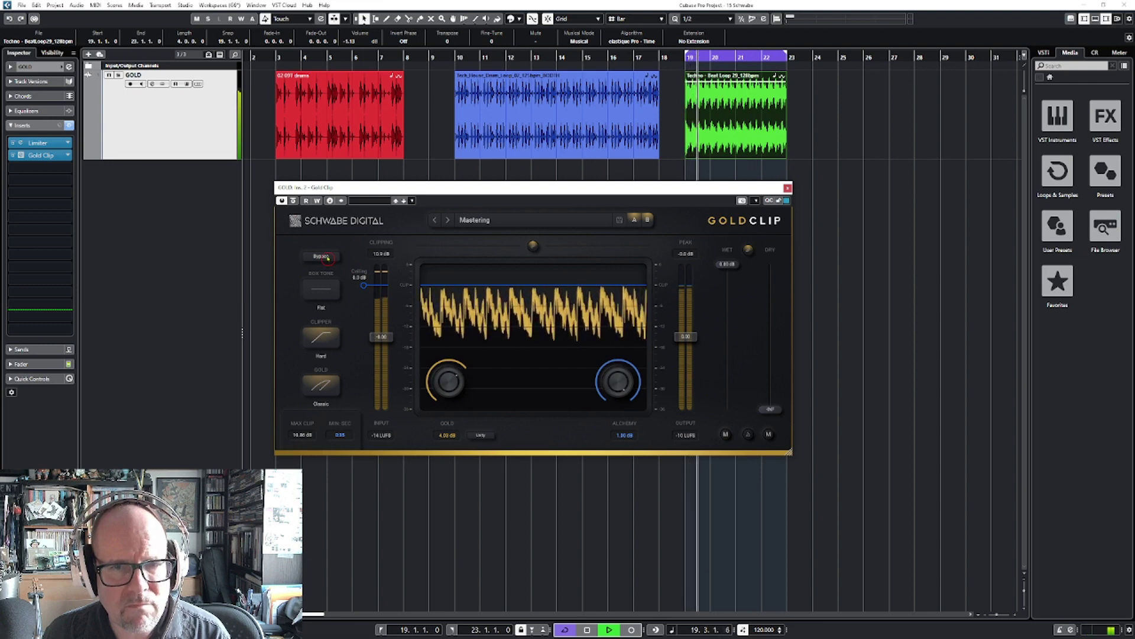
pyautogui.click(328, 257)
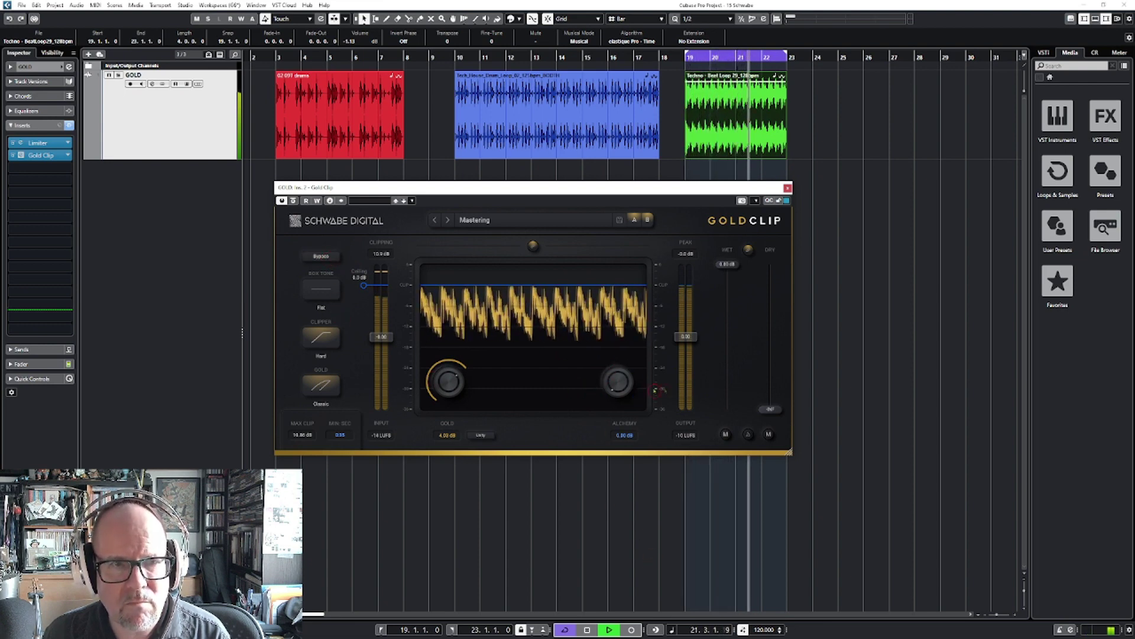
# Add Alchemy at about 0.62 dB and compare it against Bypass.
pyautogui.moveTo(617, 378); pyautogui.dragTo(616, 346)
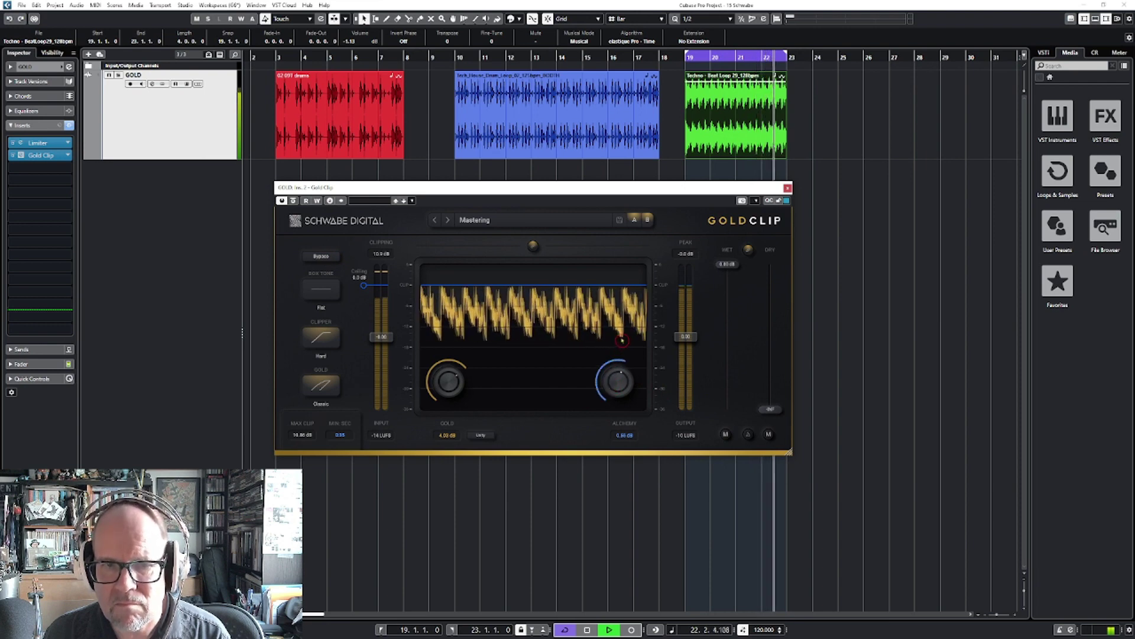
pyautogui.moveTo(446, 378); pyautogui.dragTo(442, 391)
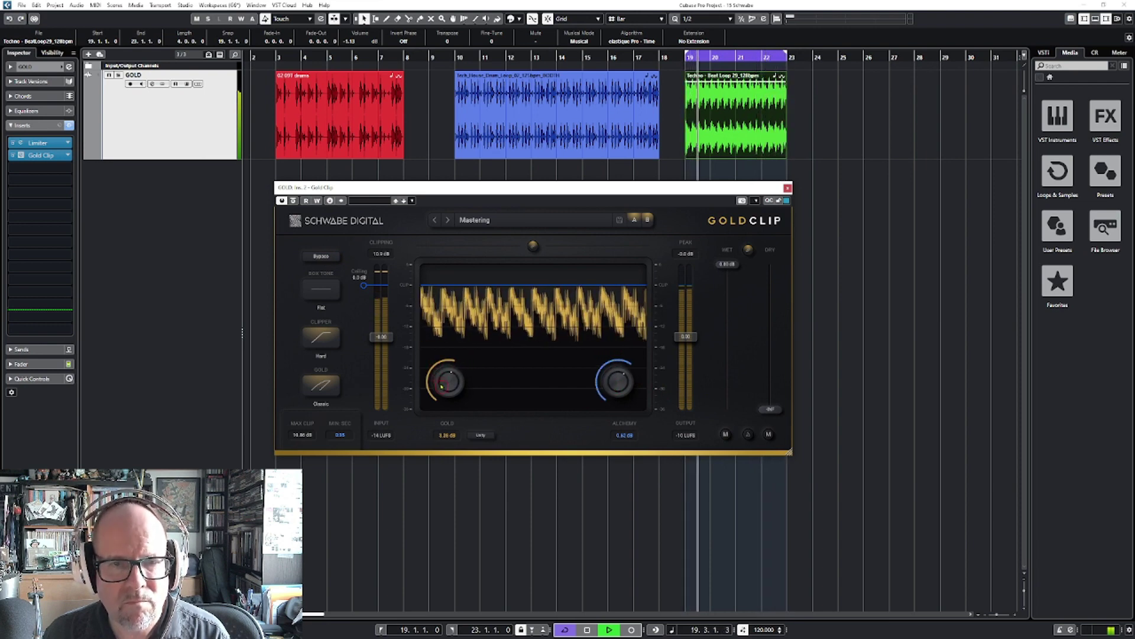
pyautogui.click(321, 257)
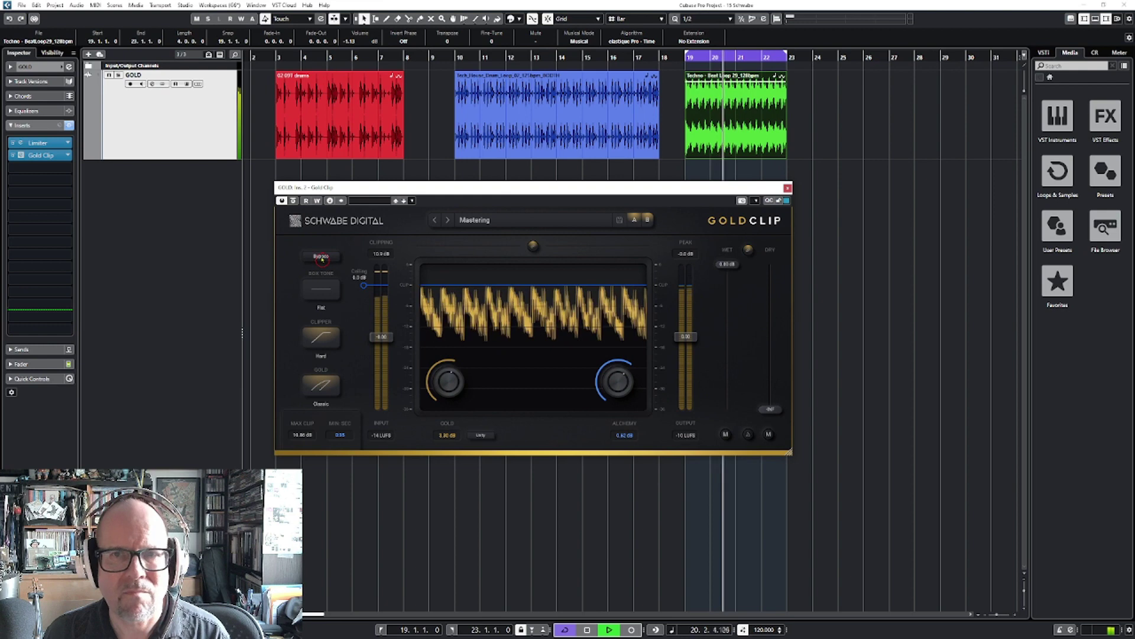
pyautogui.click(321, 257)
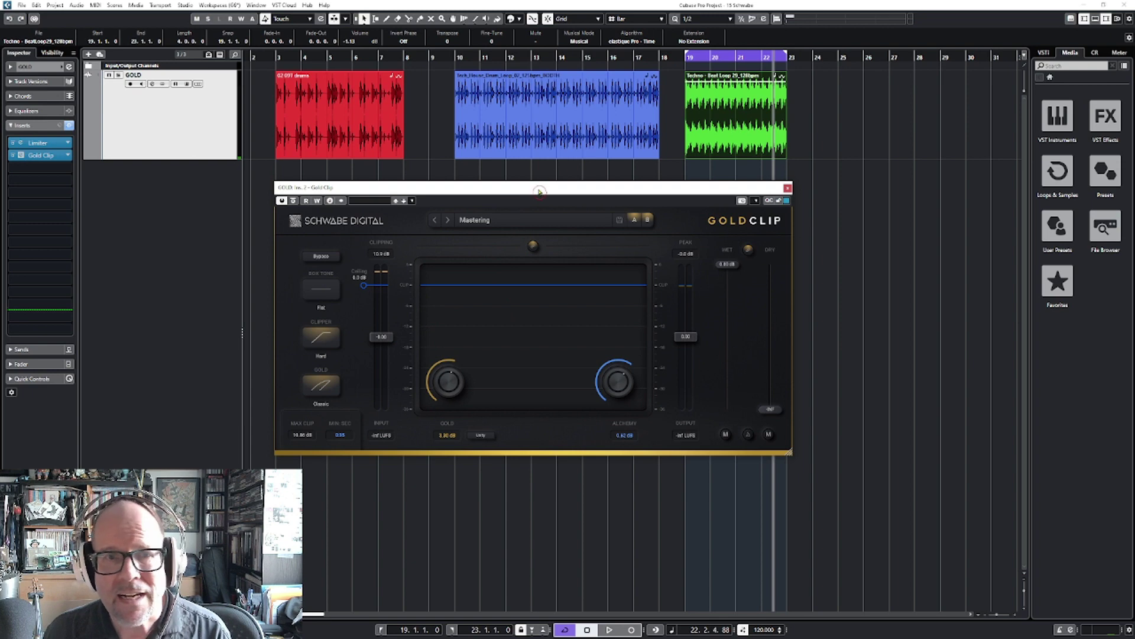
pyautogui.moveTo(535, 189); pyautogui.dragTo(540, 188)
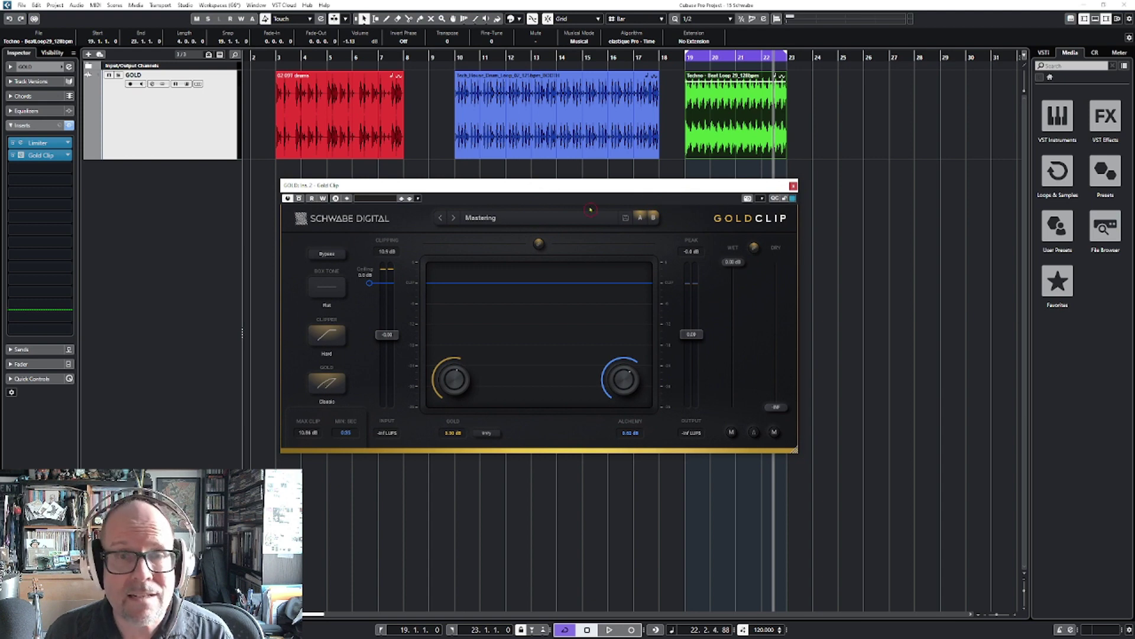
pyautogui.moveTo(592, 203); pyautogui.dragTo(593, 203)
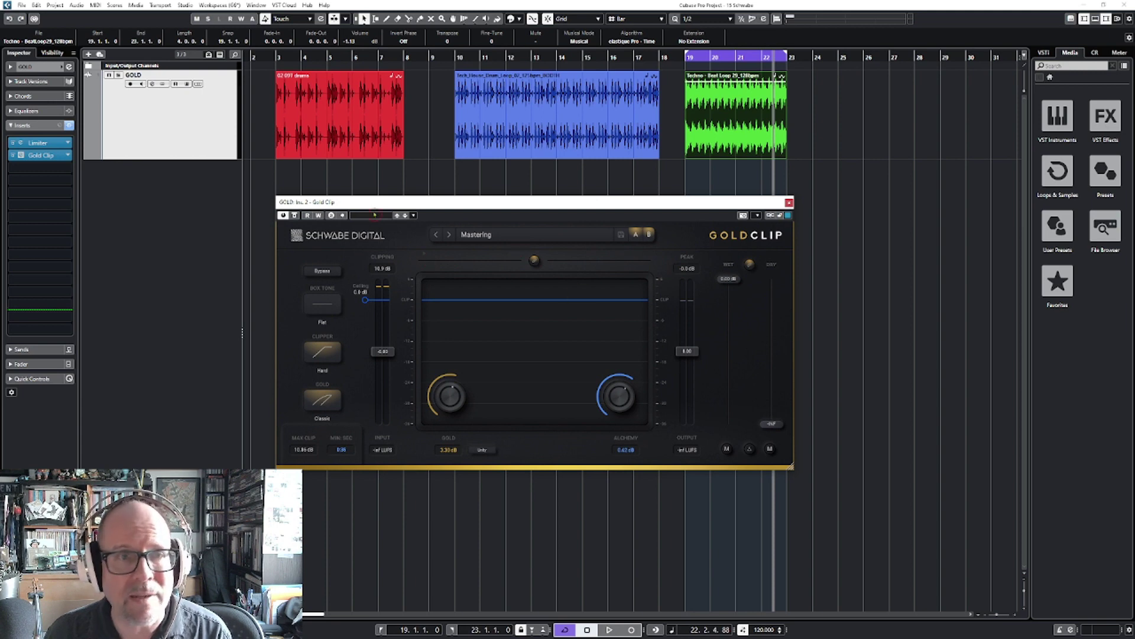
pyautogui.click(621, 104)
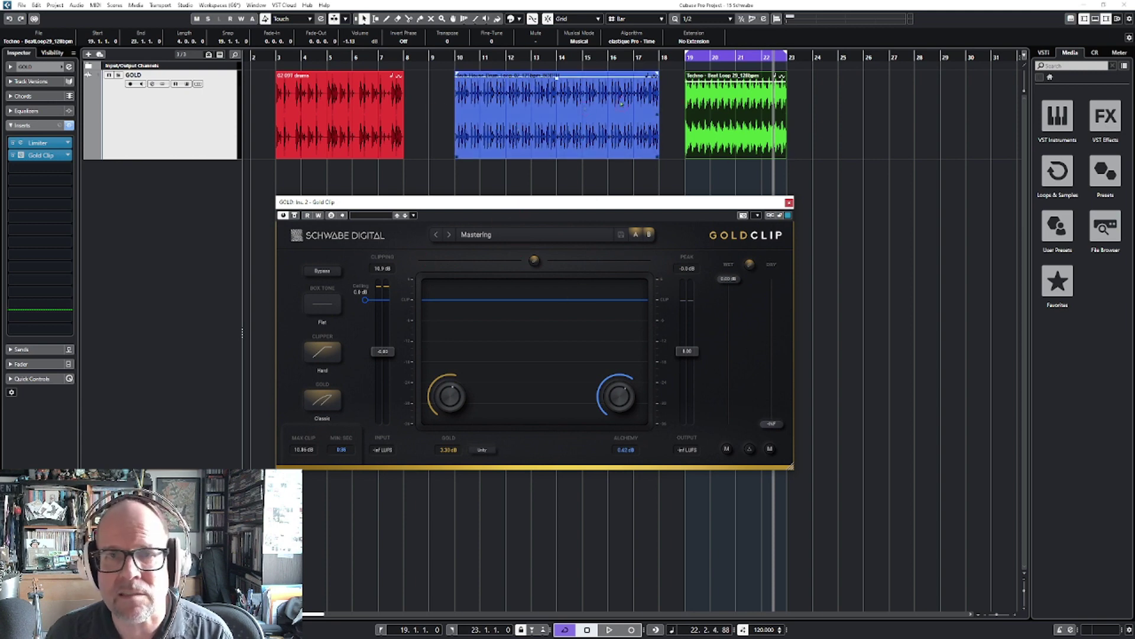
pyautogui.click(392, 292)
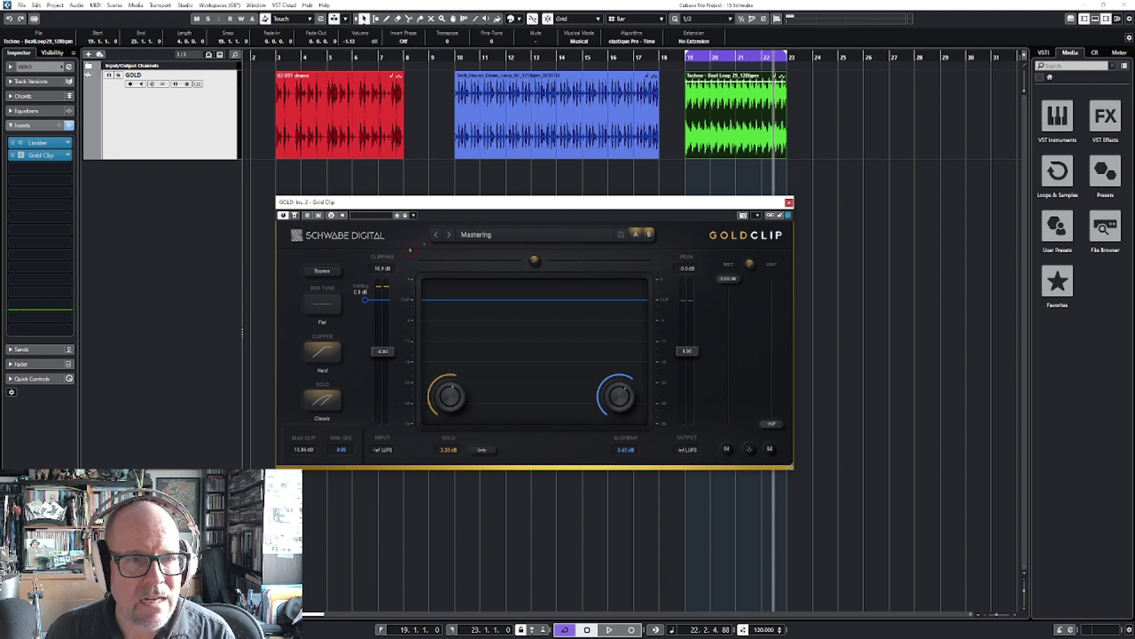